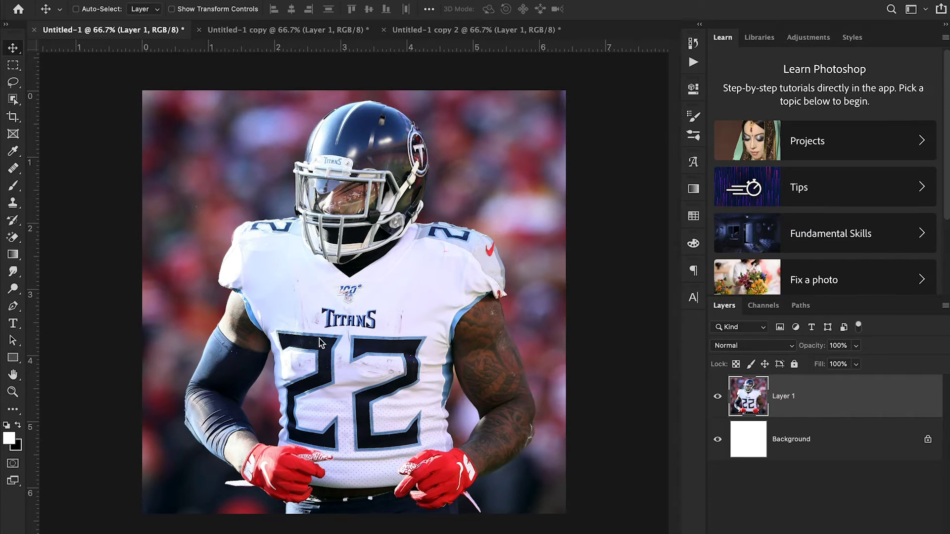
{"action": "left_click", "coordinate": [302, 33]}
{"action": "left_click", "coordinate": [467, 34]}
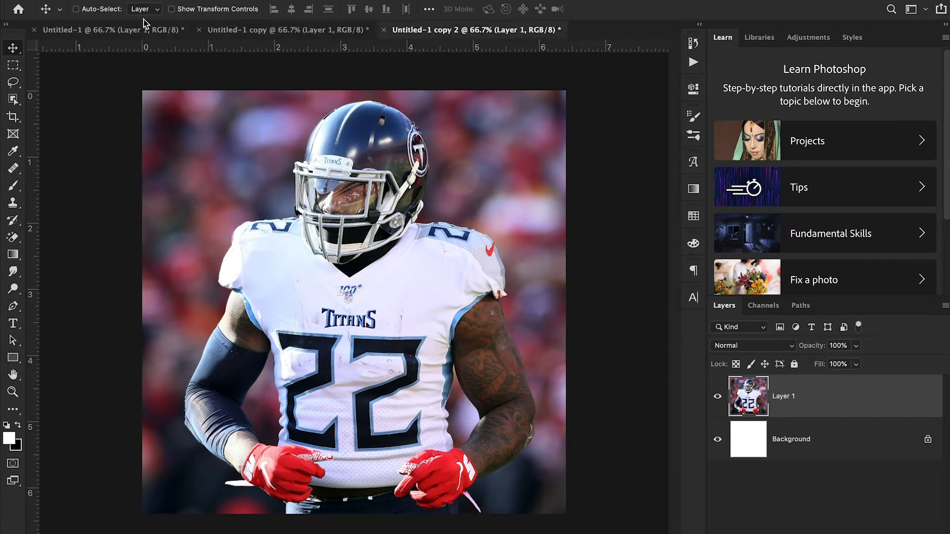
{"action": "left_click", "coordinate": [134, 35]}
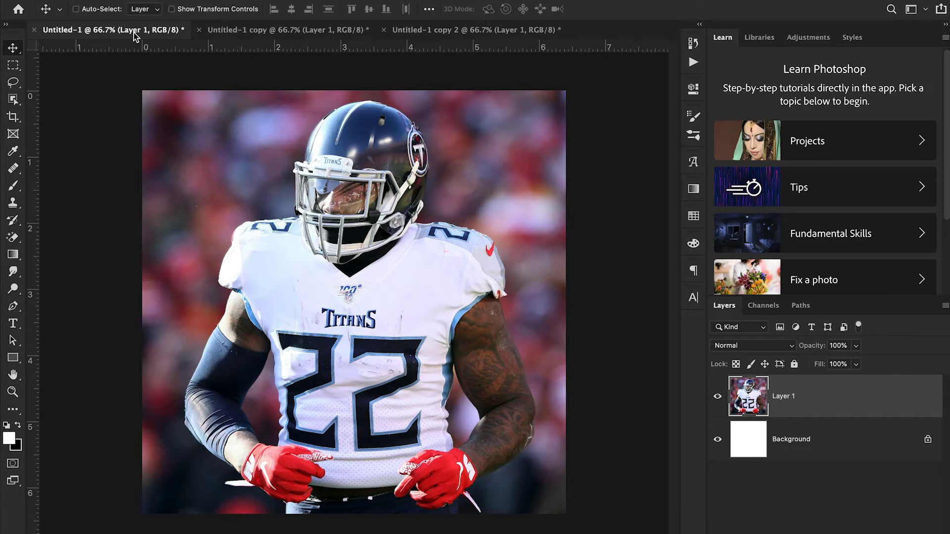
Start a Pen path where the player's pants meet the image's lower edge and trace up to the glove beside the sleeved arm
{"action": "key", "text": "p"}
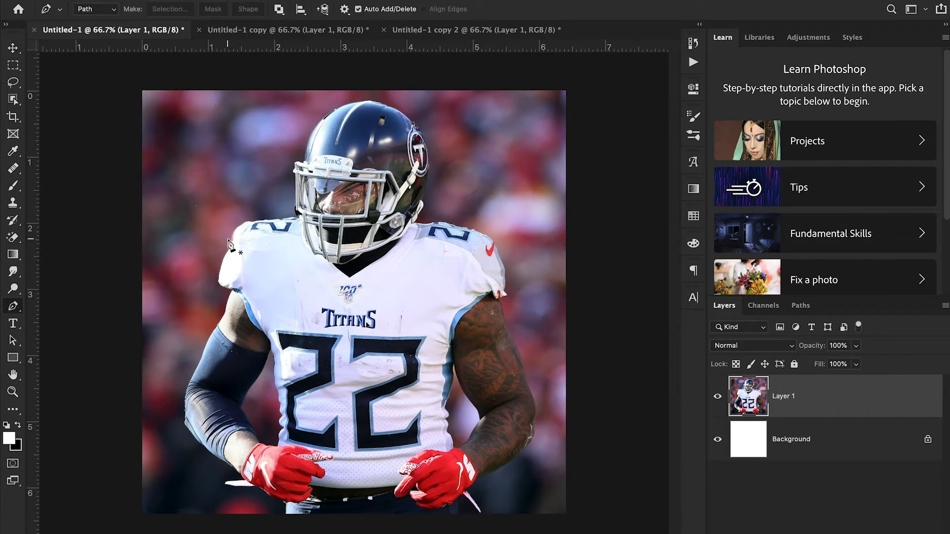
{"action": "left_click", "coordinate": [13, 392]}
{"action": "left_click_drag", "start_coordinate": [290, 507], "coordinate": [386, 504]}
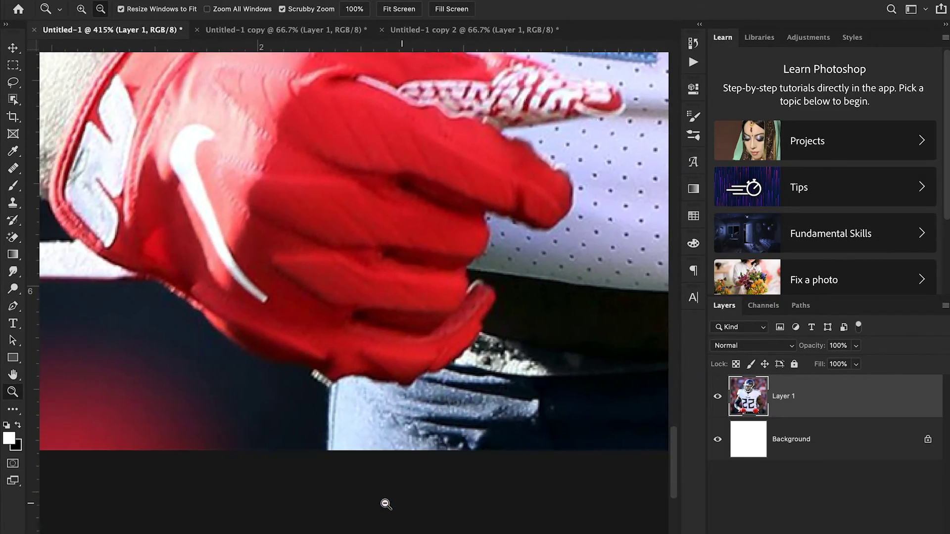
{"action": "left_click_drag", "start_coordinate": [333, 441], "coordinate": [345, 438]}
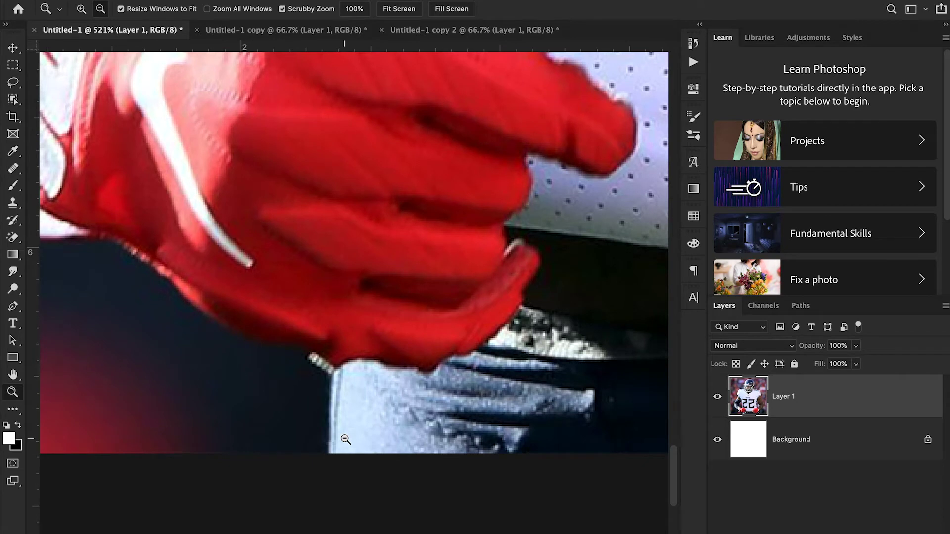
{"action": "key", "text": "p"}
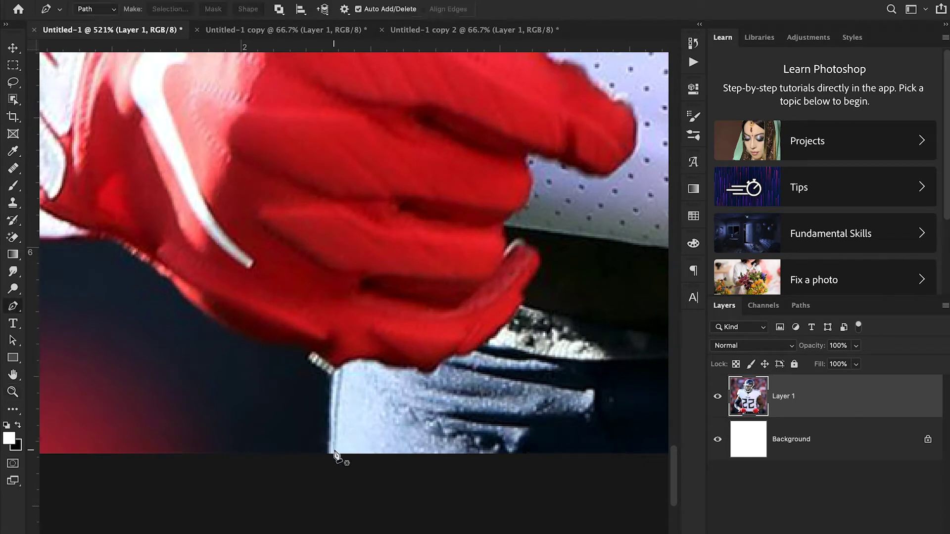
{"action": "left_click", "coordinate": [328, 454]}
{"action": "left_click", "coordinate": [331, 374]}
{"action": "left_click", "coordinate": [309, 358]}
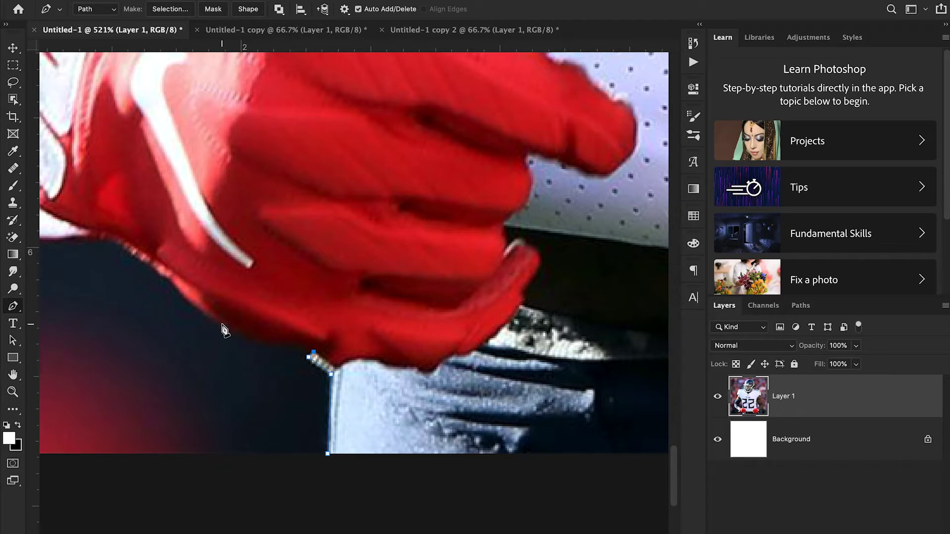
Extend the path with curved segments along the underside of the red glove
{"action": "left_click_drag", "start_coordinate": [222, 324], "coordinate": [196, 306]}
{"action": "left_click_drag", "start_coordinate": [196, 307], "coordinate": [195, 307]}
{"action": "left_click_drag", "start_coordinate": [168, 278], "coordinate": [150, 254]}
Replace the misplaced anchor near the wristband and carry the path along the glove's stitched edge, ending in a corner point
{"action": "scroll", "coordinate": [149, 254], "scroll_direction": "left", "scroll_amount": 3}
{"action": "scroll", "coordinate": [150, 255], "scroll_direction": "up", "scroll_amount": 1}
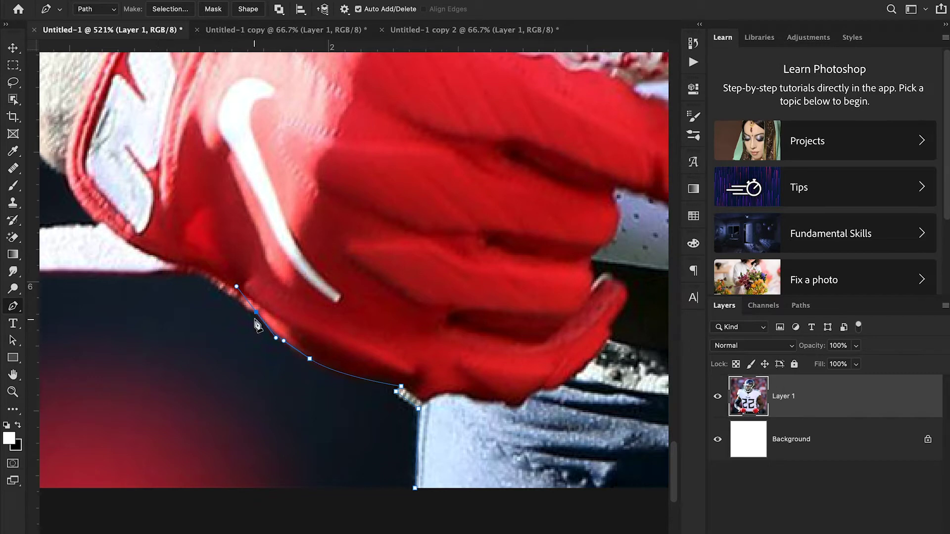
{"action": "left_click", "coordinate": [202, 278]}
{"action": "left_click_drag", "start_coordinate": [203, 280], "coordinate": [198, 275]}
{"action": "left_click", "coordinate": [210, 282]}
{"action": "left_click", "coordinate": [209, 283]}
{"action": "key", "text": "BackSpace"}
{"action": "left_click", "coordinate": [256, 312]}
{"action": "left_click", "coordinate": [208, 279]}
{"action": "left_click_drag", "start_coordinate": [208, 279], "coordinate": [197, 272]}
{"action": "left_click", "coordinate": [207, 280], "text": "alt"}
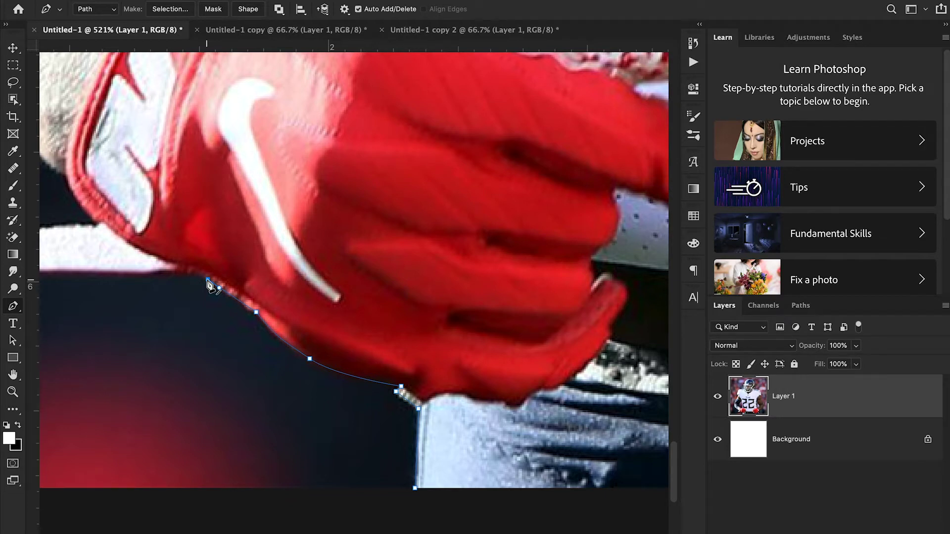
Trace the underside of the white glove strap, removing the outgoing handles of its curved anchors
{"action": "scroll", "coordinate": [207, 285], "scroll_direction": "left", "scroll_amount": 8}
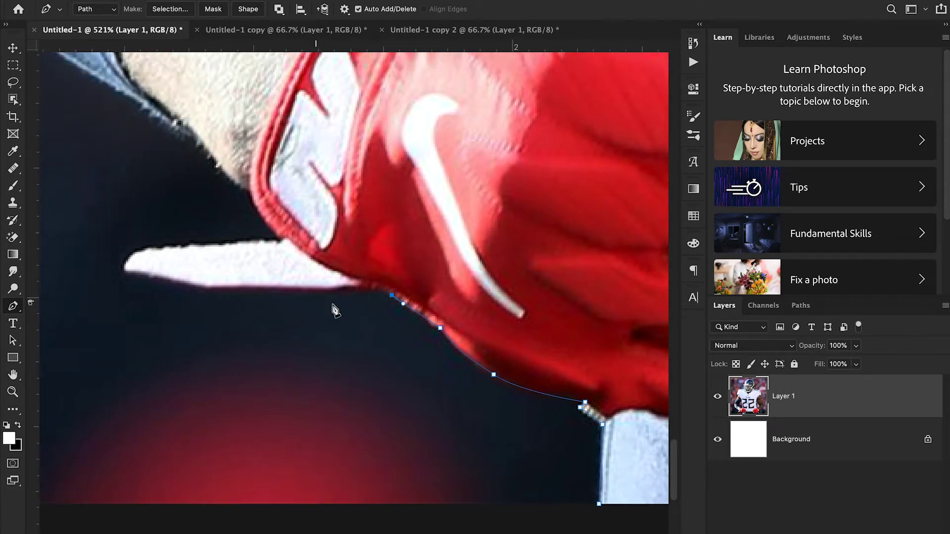
{"action": "left_click", "coordinate": [373, 288]}
{"action": "left_click_drag", "start_coordinate": [323, 291], "coordinate": [287, 296]}
{"action": "left_click", "coordinate": [322, 290], "text": "alt"}
{"action": "left_click_drag", "start_coordinate": [326, 288], "coordinate": [286, 291]}
{"action": "left_click", "coordinate": [326, 287], "text": "alt"}
{"action": "left_click", "coordinate": [233, 287]}
{"action": "left_click", "coordinate": [176, 280]}
{"action": "left_click_drag", "start_coordinate": [177, 281], "coordinate": [148, 273]}
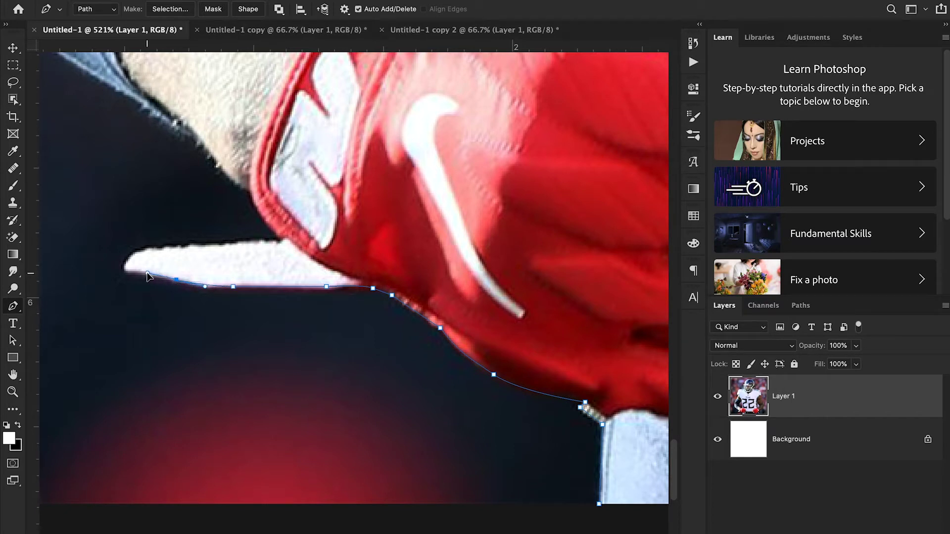
{"action": "left_click", "coordinate": [176, 280], "text": "alt"}
Carry the path around the tip of the white glove strap and back along its upper edge
{"action": "left_click", "coordinate": [144, 274]}
{"action": "left_click", "coordinate": [126, 271]}
{"action": "left_click", "coordinate": [126, 258]}
{"action": "left_click", "coordinate": [139, 250]}
{"action": "left_click", "coordinate": [154, 248]}
{"action": "left_click", "coordinate": [192, 245]}
Trace the outer edge of the wrist and the blue forearm sleeve up around the elbow
{"action": "scroll", "coordinate": [228, 251], "scroll_direction": "up", "scroll_amount": 10}
{"action": "scroll", "coordinate": [227, 251], "scroll_direction": "left", "scroll_amount": 8}
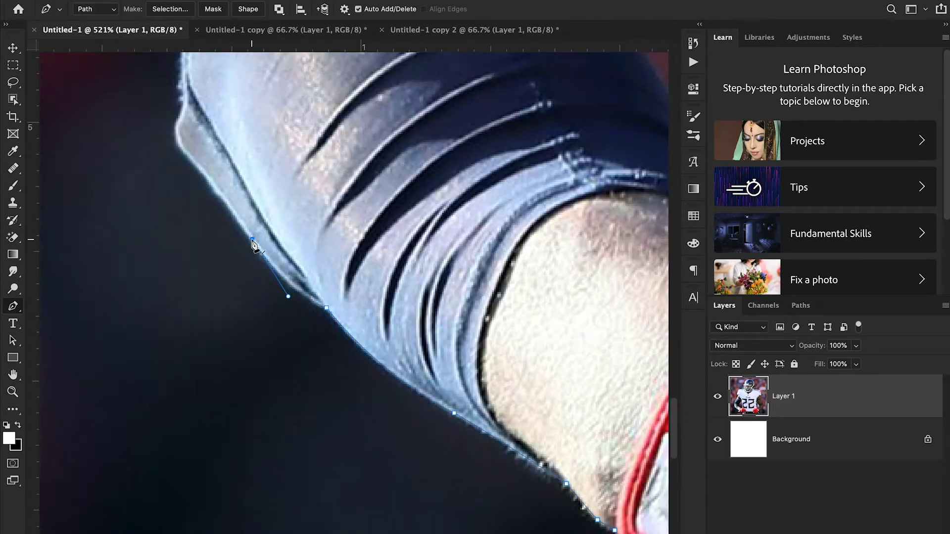
{"action": "left_click", "coordinate": [198, 167]}
{"action": "left_click", "coordinate": [179, 145]}
{"action": "left_click_drag", "start_coordinate": [181, 113], "coordinate": [194, 91]}
Trace the outer edge of the blue arm sleeve and the bare upper arm above it
{"action": "scroll", "coordinate": [183, 119], "scroll_direction": "up", "scroll_amount": 10}
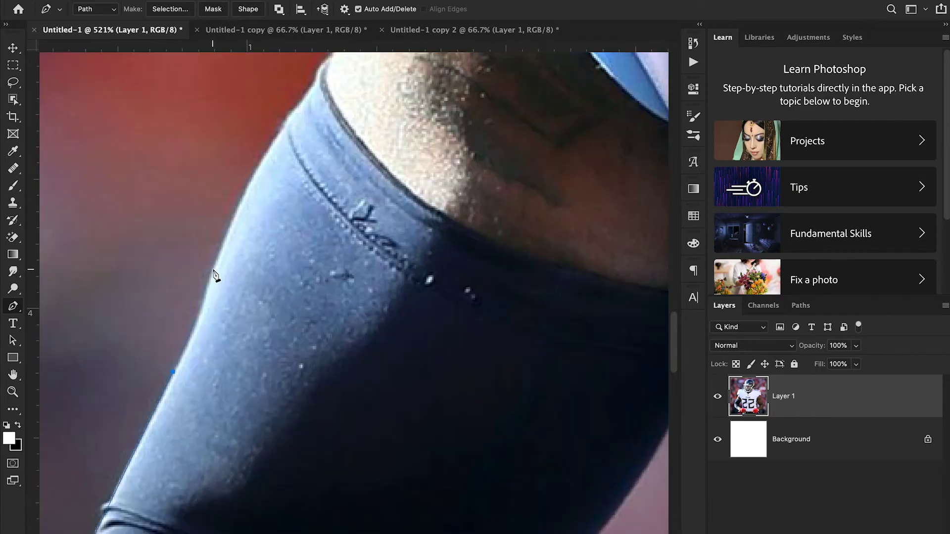
{"action": "left_click", "coordinate": [212, 273]}
{"action": "scroll", "coordinate": [294, 118], "scroll_direction": "up", "scroll_amount": 8}
{"action": "left_click", "coordinate": [335, 178]}
Trace from the sleeved arm's armpit around the white jersey sleeve and onto the top of the shoulder
{"action": "scroll", "coordinate": [373, 70], "scroll_direction": "up", "scroll_amount": 5}
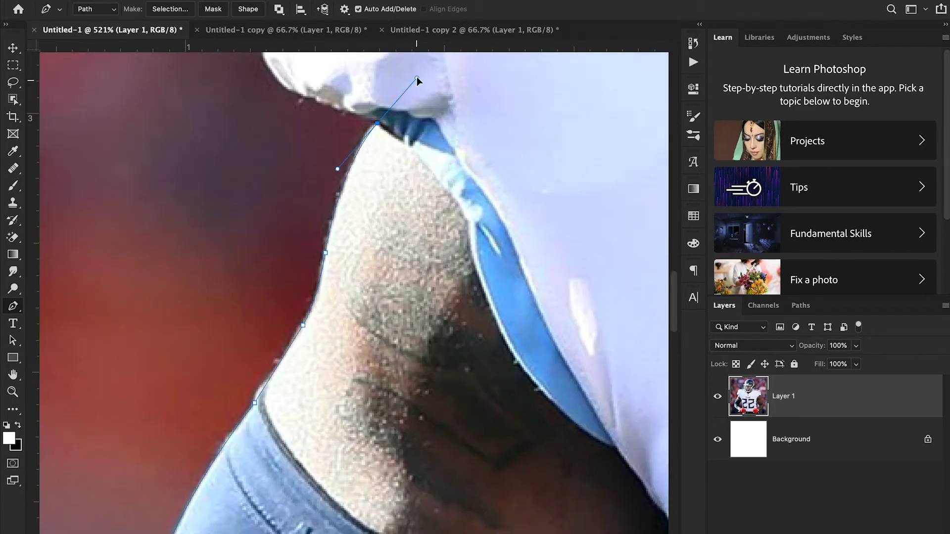
{"action": "left_click", "coordinate": [411, 215]}
{"action": "left_click", "coordinate": [322, 182]}
{"action": "left_click", "coordinate": [296, 147]}
{"action": "scroll", "coordinate": [316, 148], "scroll_direction": "up", "scroll_amount": 8}
{"action": "left_click", "coordinate": [340, 155]}
{"action": "scroll", "coordinate": [520, 78], "scroll_direction": "up", "scroll_amount": 5}
{"action": "left_click", "coordinate": [494, 153]}
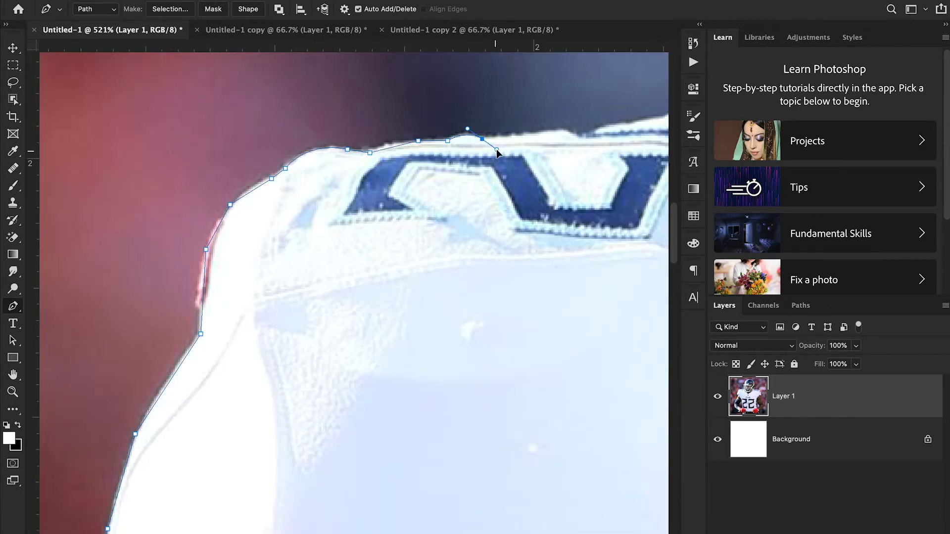
Continue the path along the top of the shoulder over the jersey number to the helmet
{"action": "scroll", "coordinate": [494, 153], "scroll_direction": "up", "scroll_amount": 3}
{"action": "left_click", "coordinate": [451, 173]}
{"action": "left_click", "coordinate": [541, 147]}
{"action": "left_click", "coordinate": [596, 158]}
Trace the outer edge of the face mask up to the front of the helmet
{"action": "scroll", "coordinate": [596, 158], "scroll_direction": "up", "scroll_amount": 5}
{"action": "scroll", "coordinate": [494, 296], "scroll_direction": "right", "scroll_amount": 3}
{"action": "left_click", "coordinate": [416, 392]}
{"action": "left_click", "coordinate": [415, 158]}
{"action": "left_click", "coordinate": [394, 145]}
{"action": "left_click", "coordinate": [408, 118]}
{"action": "left_click", "coordinate": [421, 63]}
{"action": "left_click", "coordinate": [460, 71]}
Trace over the helmet's crown and down its back edge to the chin strap
{"action": "scroll", "coordinate": [475, 144], "scroll_direction": "up", "scroll_amount": 5}
{"action": "scroll", "coordinate": [581, 96], "scroll_direction": "right", "scroll_amount": 3}
{"action": "left_click", "coordinate": [368, 128]}
{"action": "left_click", "coordinate": [460, 151]}
{"action": "scroll", "coordinate": [475, 161], "scroll_direction": "down", "scroll_amount": 5}
{"action": "scroll", "coordinate": [589, 339], "scroll_direction": "down", "scroll_amount": 5}
{"action": "left_click", "coordinate": [540, 106]}
{"action": "scroll", "coordinate": [540, 106], "scroll_direction": "down", "scroll_amount": 5}
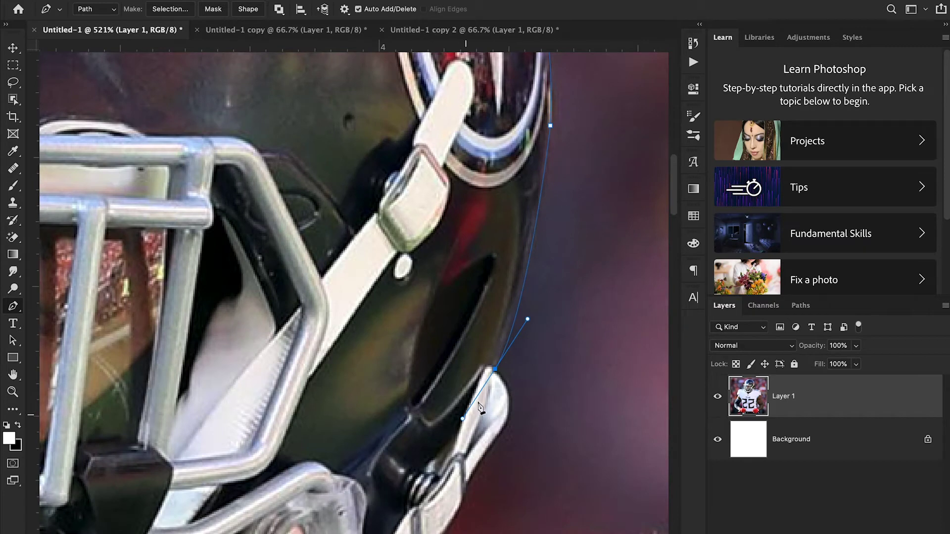
Carry the path around the chin strap and onto the jersey shoulder above the tattooed arm
{"action": "left_click", "coordinate": [500, 405]}
{"action": "scroll", "coordinate": [484, 463], "scroll_direction": "down", "scroll_amount": 3}
{"action": "scroll", "coordinate": [366, 460], "scroll_direction": "right", "scroll_amount": 5}
{"action": "scroll", "coordinate": [366, 460], "scroll_direction": "down", "scroll_amount": 2}
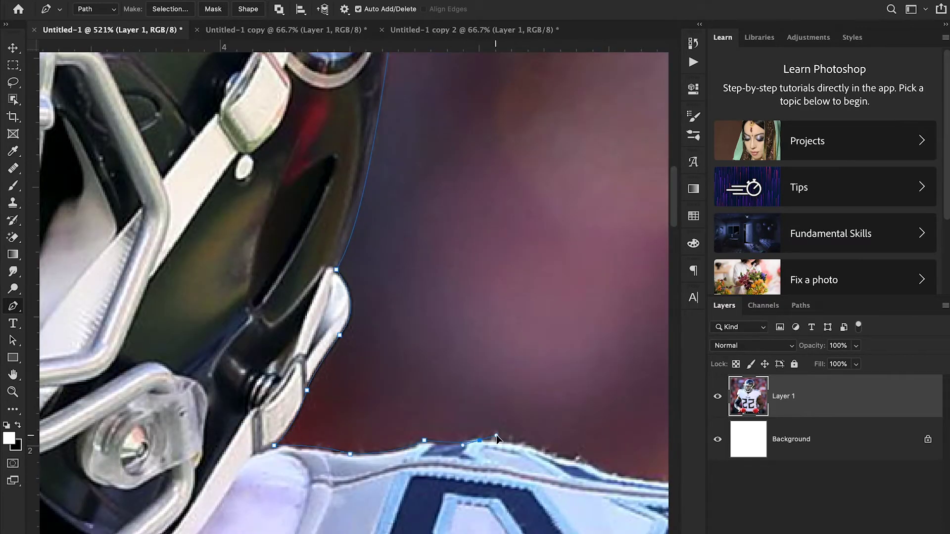
Trace the outer edge of the shoulder past the red swoosh down to the tip of the sleeve hem
{"action": "scroll", "coordinate": [440, 430], "scroll_direction": "down", "scroll_amount": 3}
{"action": "left_click", "coordinate": [510, 418]}
{"action": "scroll", "coordinate": [495, 396], "scroll_direction": "down", "scroll_amount": 5}
{"action": "left_click", "coordinate": [521, 401]}
{"action": "scroll", "coordinate": [520, 401], "scroll_direction": "down", "scroll_amount": 3}
{"action": "left_click", "coordinate": [524, 418]}
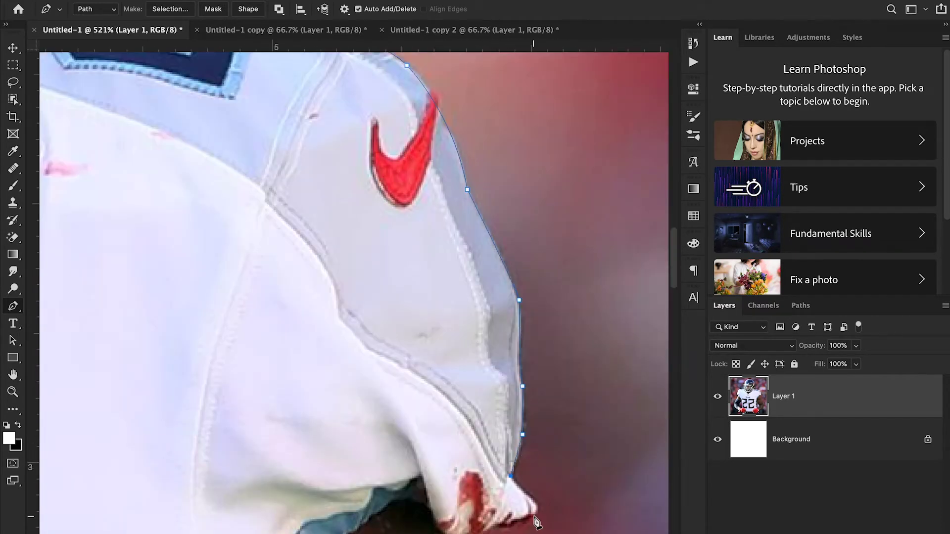
{"action": "left_click", "coordinate": [536, 499]}
Trace the end of the sleeve hem and continue down the outer edge of the tattooed upper arm
{"action": "scroll", "coordinate": [495, 469], "scroll_direction": "down", "scroll_amount": 3}
{"action": "left_click", "coordinate": [476, 449]}
{"action": "scroll", "coordinate": [479, 459], "scroll_direction": "down", "scroll_amount": 5}
{"action": "scroll", "coordinate": [431, 297], "scroll_direction": "down", "scroll_amount": 5}
{"action": "left_click", "coordinate": [439, 381]}
{"action": "scroll", "coordinate": [435, 346], "scroll_direction": "down", "scroll_amount": 5}
{"action": "left_click", "coordinate": [431, 269]}
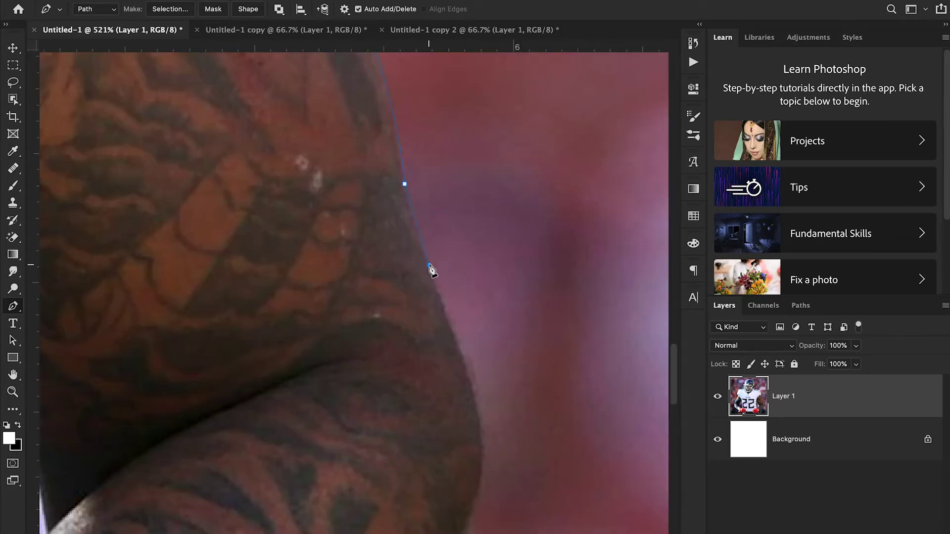
Carry the path around the elbow of the tattooed arm with a curved segment
{"action": "scroll", "coordinate": [441, 346], "scroll_direction": "down", "scroll_amount": 3}
{"action": "left_click", "coordinate": [441, 346]}
{"action": "scroll", "coordinate": [442, 349], "scroll_direction": "down", "scroll_amount": 5}
{"action": "scroll", "coordinate": [445, 347], "scroll_direction": "up", "scroll_amount": 1}
{"action": "left_click", "coordinate": [485, 250]}
{"action": "left_click_drag", "start_coordinate": [471, 381], "coordinate": [438, 427]}
Trace the underside of the tattooed forearm, the glove cuff and the outer edge of its white strap
{"action": "scroll", "coordinate": [474, 389], "scroll_direction": "down", "scroll_amount": 5}
{"action": "scroll", "coordinate": [395, 346], "scroll_direction": "down", "scroll_amount": 5}
{"action": "left_click", "coordinate": [394, 297]}
{"action": "scroll", "coordinate": [347, 321], "scroll_direction": "down", "scroll_amount": 3}
{"action": "left_click", "coordinate": [222, 254]}
{"action": "left_click", "coordinate": [349, 403]}
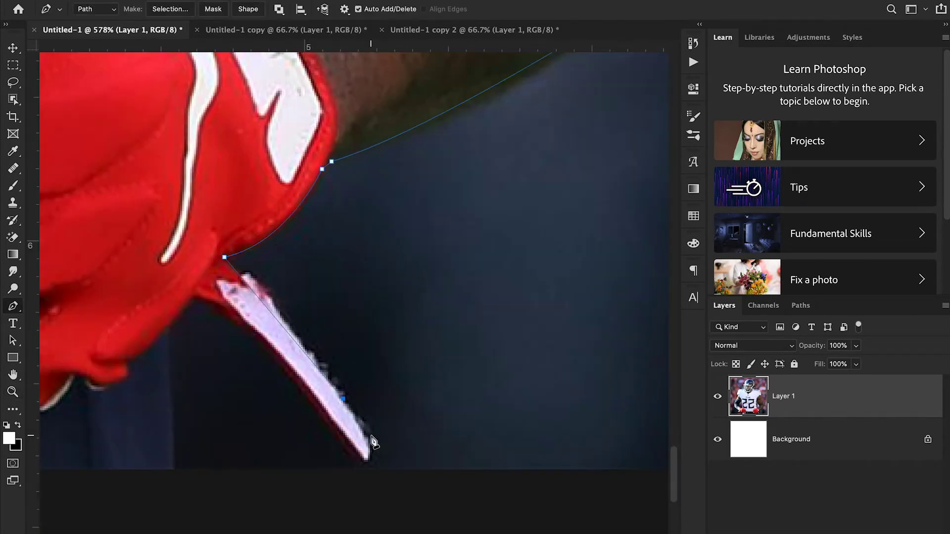
Run the path below the image's lower edge and close it at its starting anchor
{"action": "scroll", "coordinate": [275, 368], "scroll_direction": "left", "scroll_amount": 3}
{"action": "left_click", "coordinate": [212, 386]}
{"action": "scroll", "coordinate": [346, 297], "scroll_direction": "left", "scroll_amount": 10}
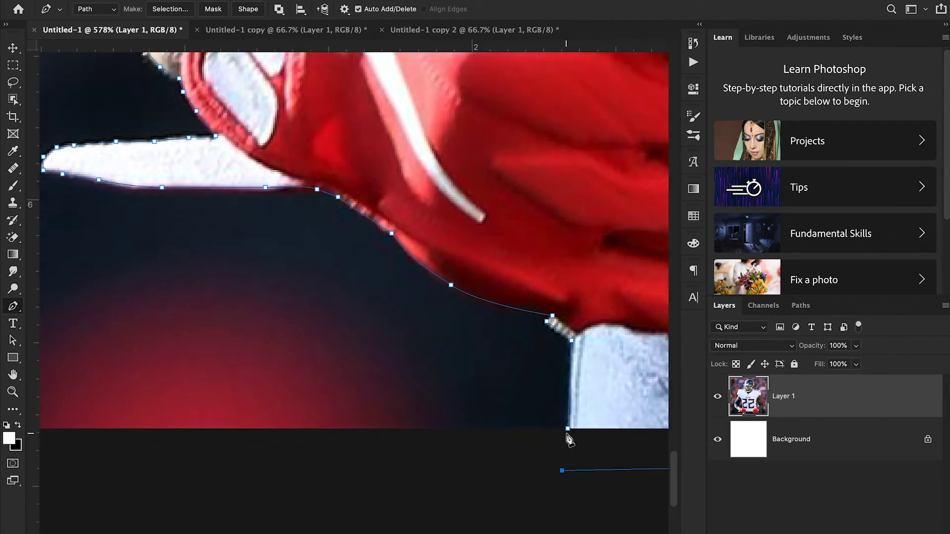
{"action": "left_click", "coordinate": [567, 429]}
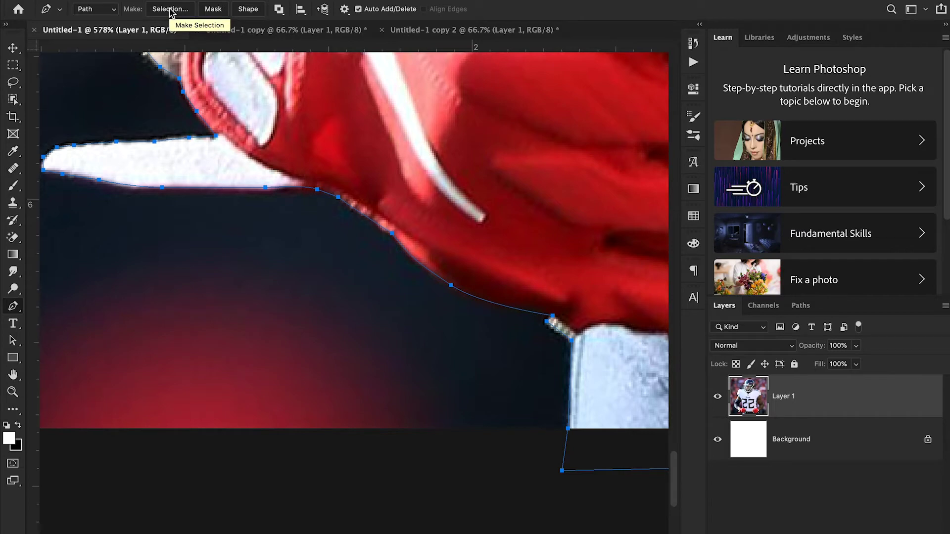
Convert the closed player outline into a new anti-aliased selection with a feather radius of 0 pixels
{"action": "scroll", "coordinate": [354, 101], "scroll_direction": "up", "scroll_amount": 5}
{"action": "scroll", "coordinate": [354, 101], "scroll_direction": "right", "scroll_amount": 5}
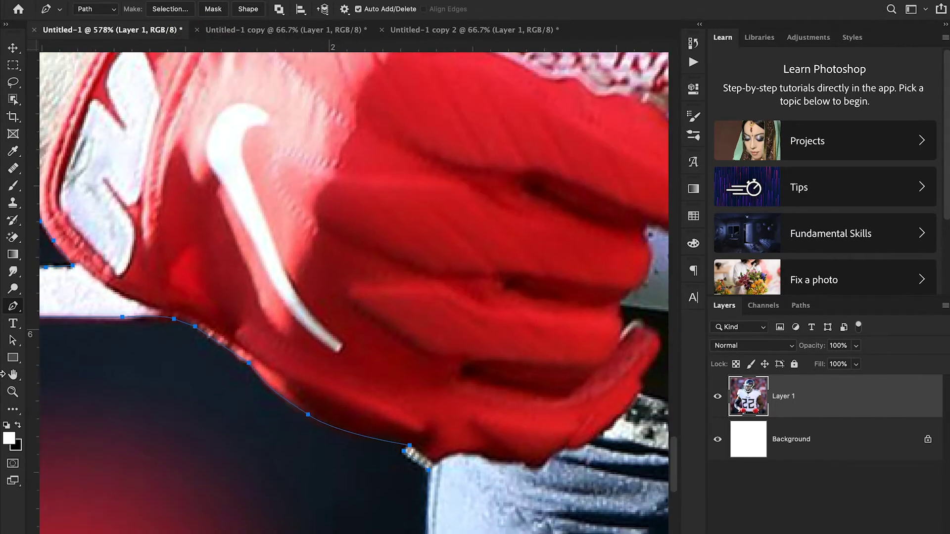
{"action": "left_click", "coordinate": [12, 391]}
{"action": "left_click_drag", "start_coordinate": [371, 208], "coordinate": [281, 220]}
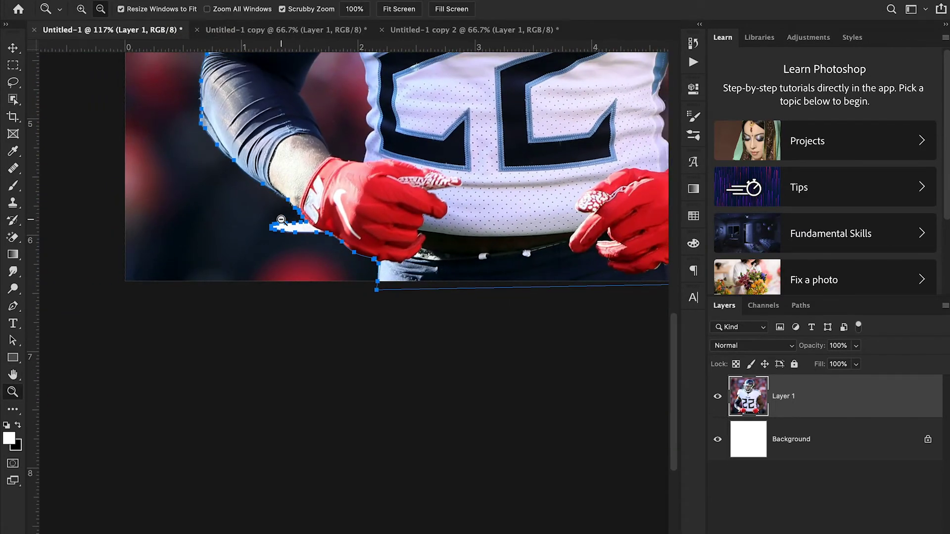
{"action": "scroll", "coordinate": [487, 230], "scroll_direction": "up", "scroll_amount": 5}
{"action": "scroll", "coordinate": [484, 183], "scroll_direction": "down", "scroll_amount": 3}
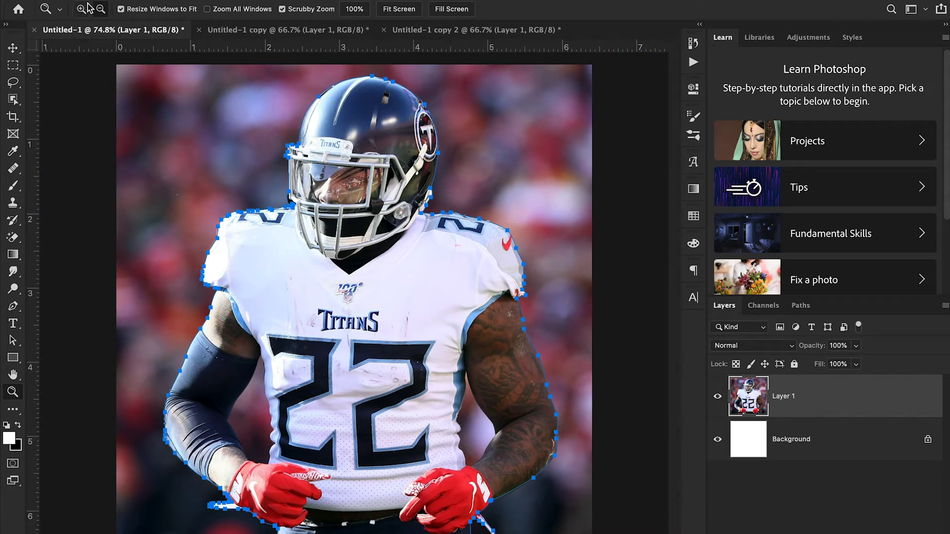
{"action": "key", "text": "p"}
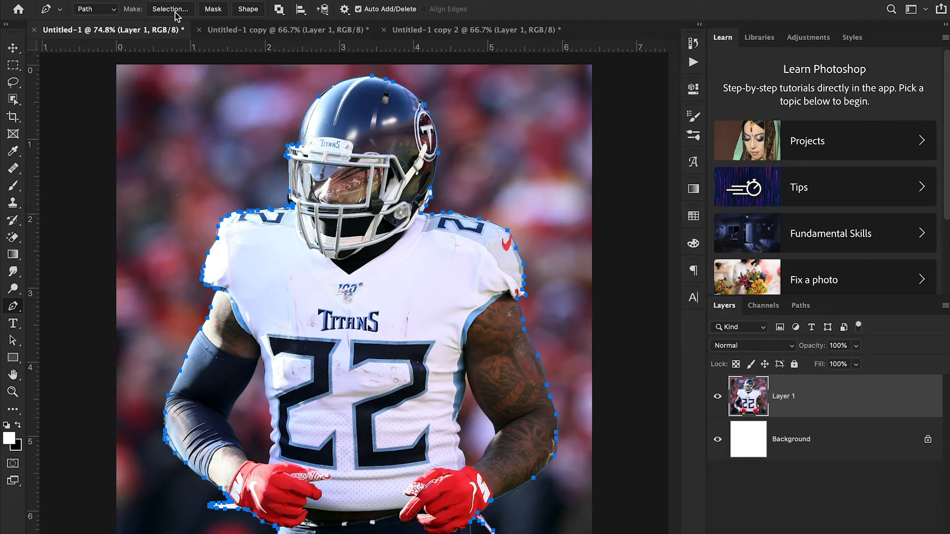
{"action": "left_click", "coordinate": [174, 10]}
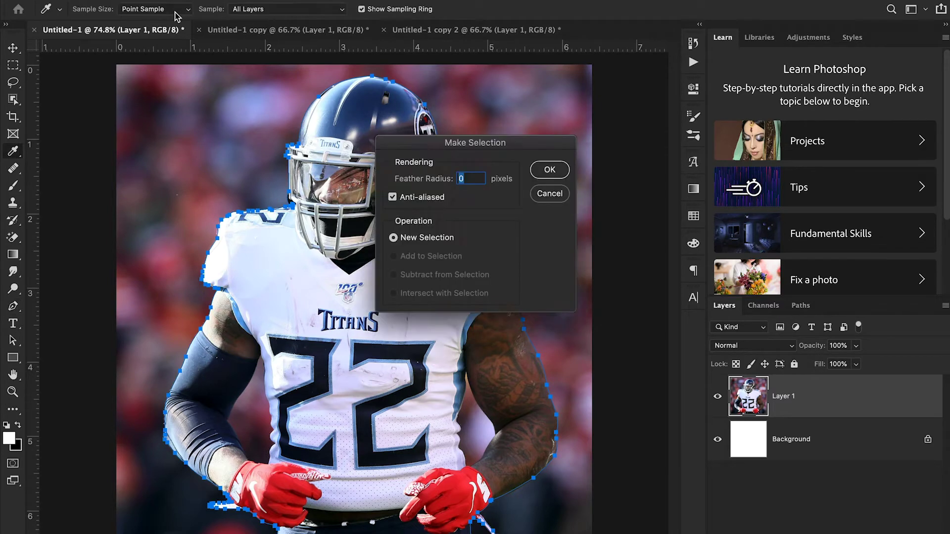
{"action": "left_click", "coordinate": [549, 170]}
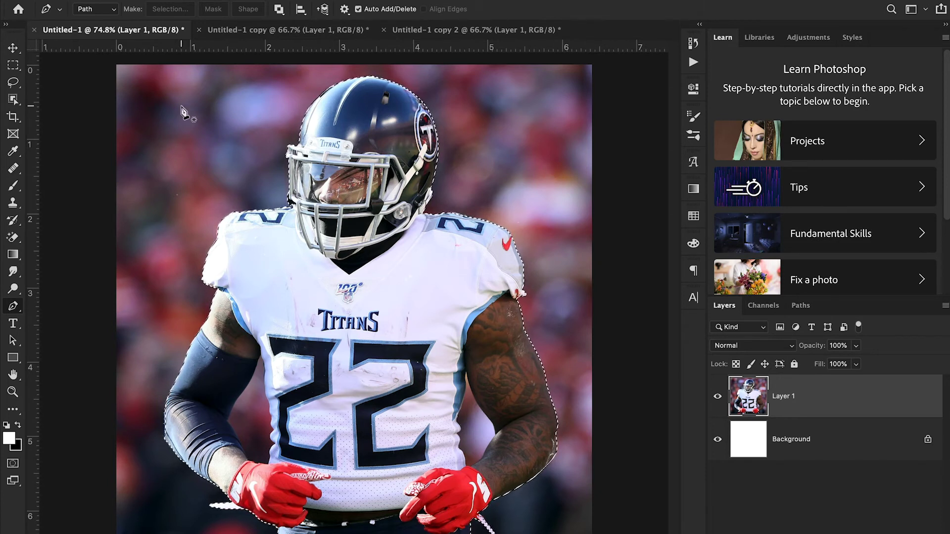
Open the player selection in the Select and Mask workspace
{"action": "left_click", "coordinate": [14, 100]}
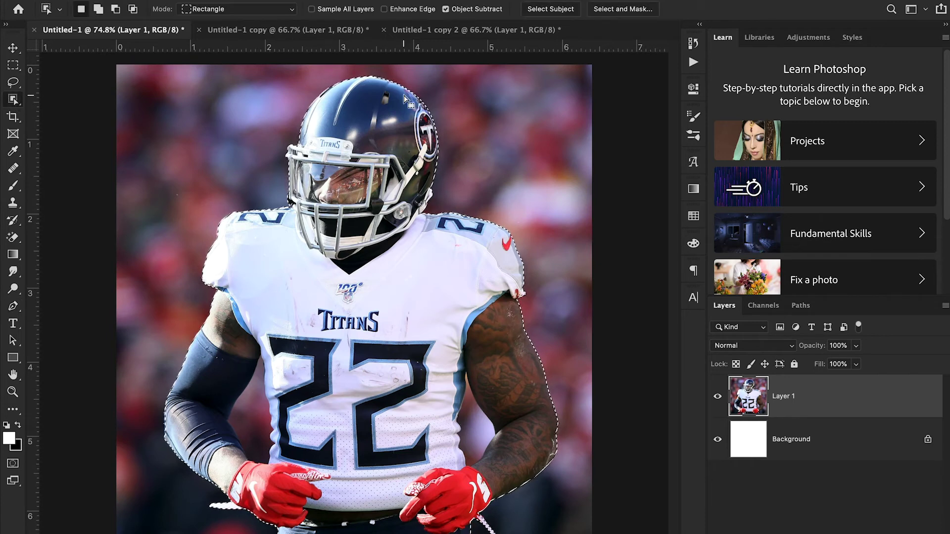
{"action": "left_click", "coordinate": [621, 12]}
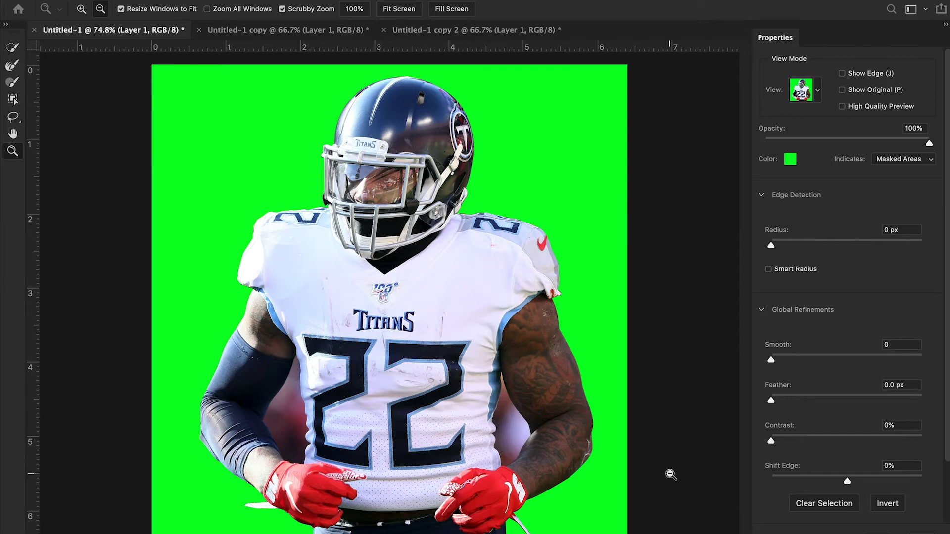
Subtract a border along the inner edges of the gap between the sleeved arm and torso with a 16 px refining brush
{"action": "left_click_drag", "start_coordinate": [280, 423], "coordinate": [347, 421]}
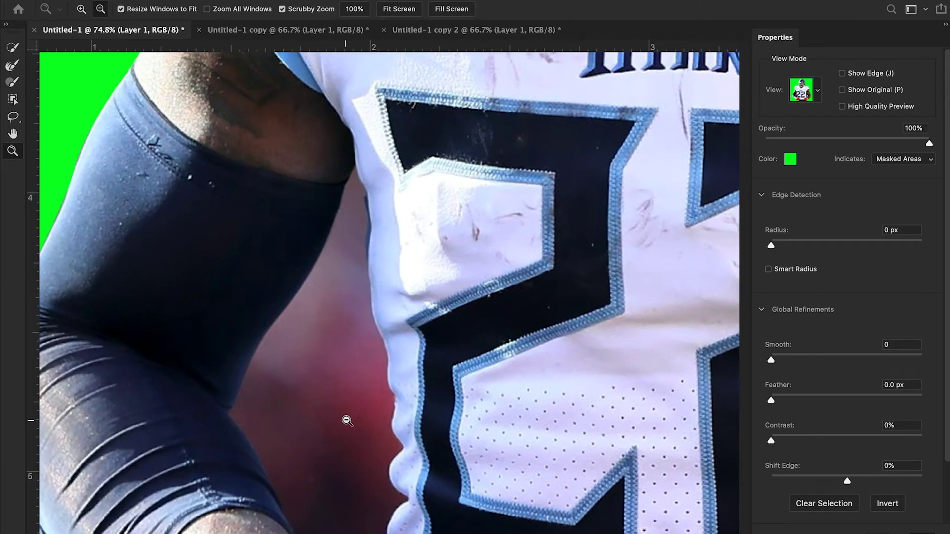
{"action": "scroll", "coordinate": [347, 421], "scroll_direction": "down", "scroll_amount": 5}
{"action": "scroll", "coordinate": [354, 420], "scroll_direction": "up", "scroll_amount": 2}
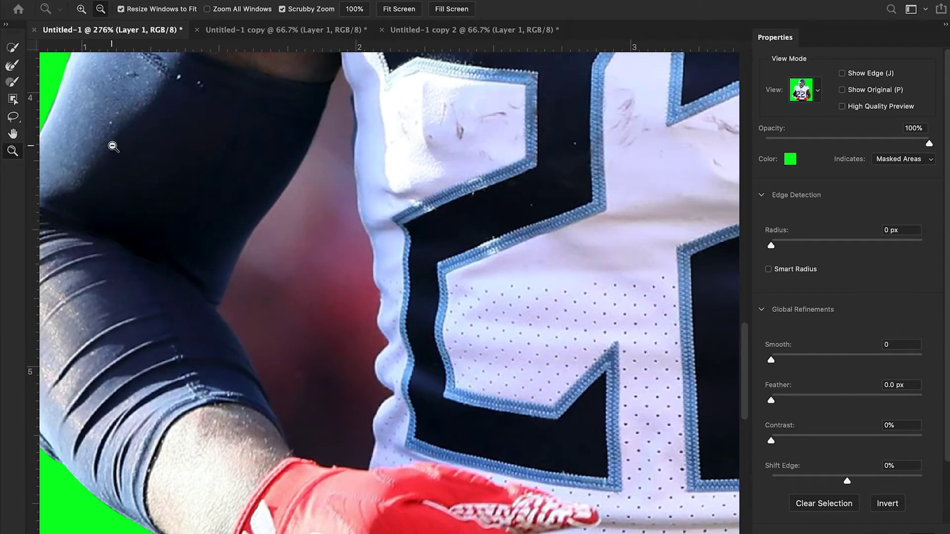
{"action": "left_click", "coordinate": [12, 82]}
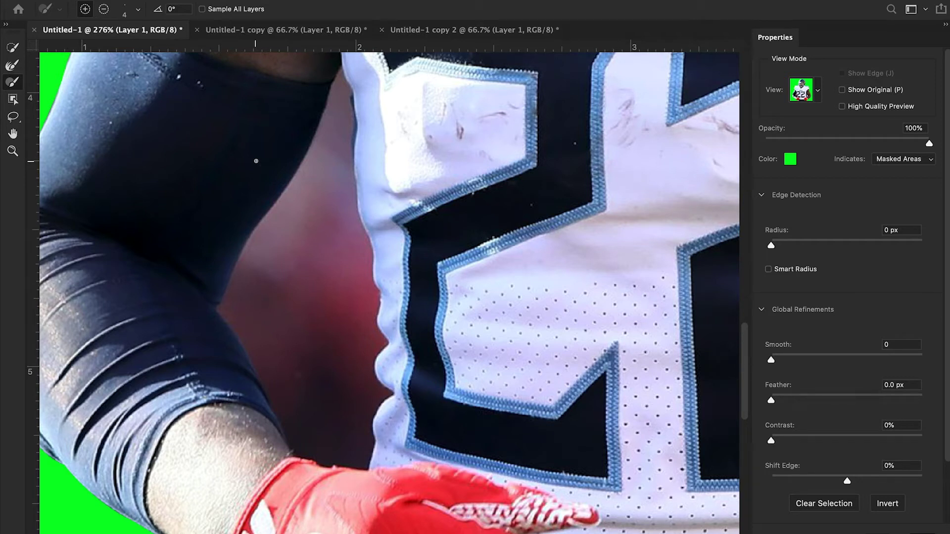
{"action": "left_click", "coordinate": [126, 10]}
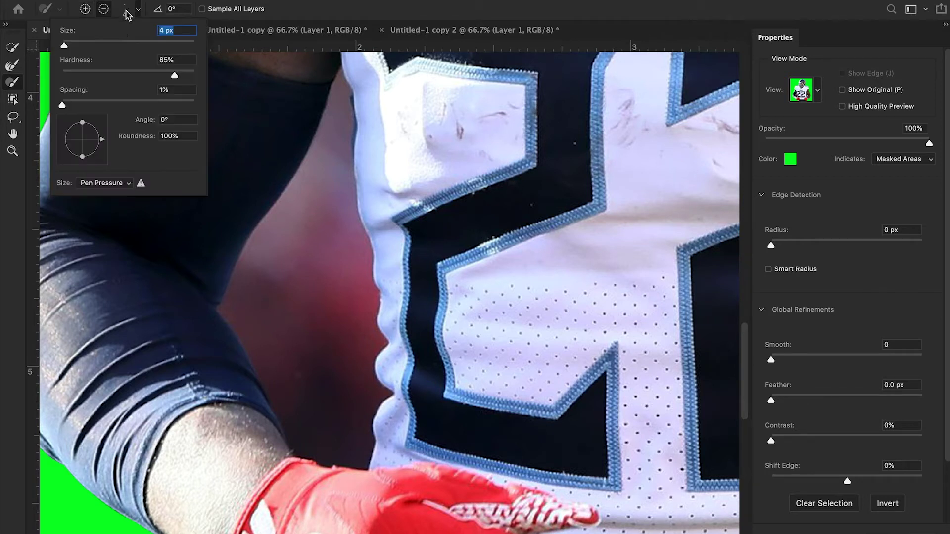
{"action": "left_click", "coordinate": [72, 45]}
{"action": "left_click", "coordinate": [305, 450]}
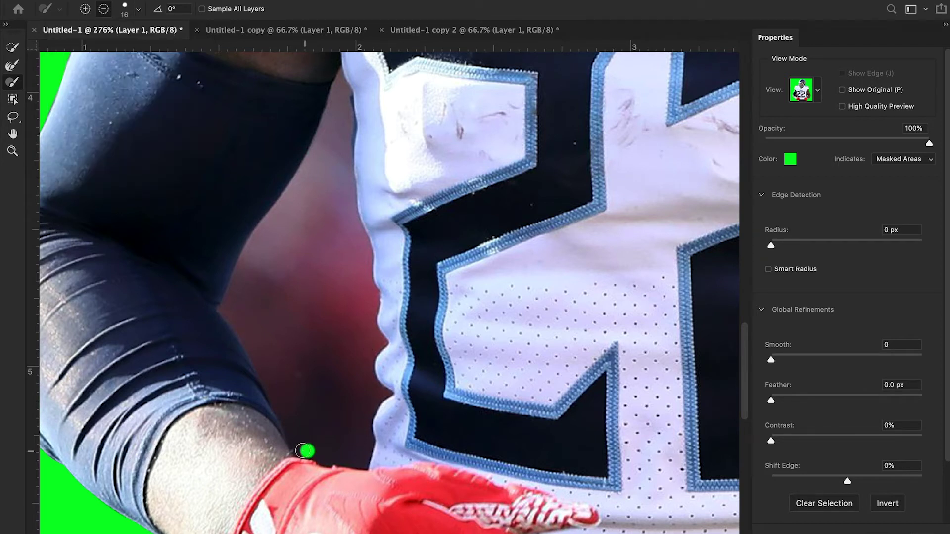
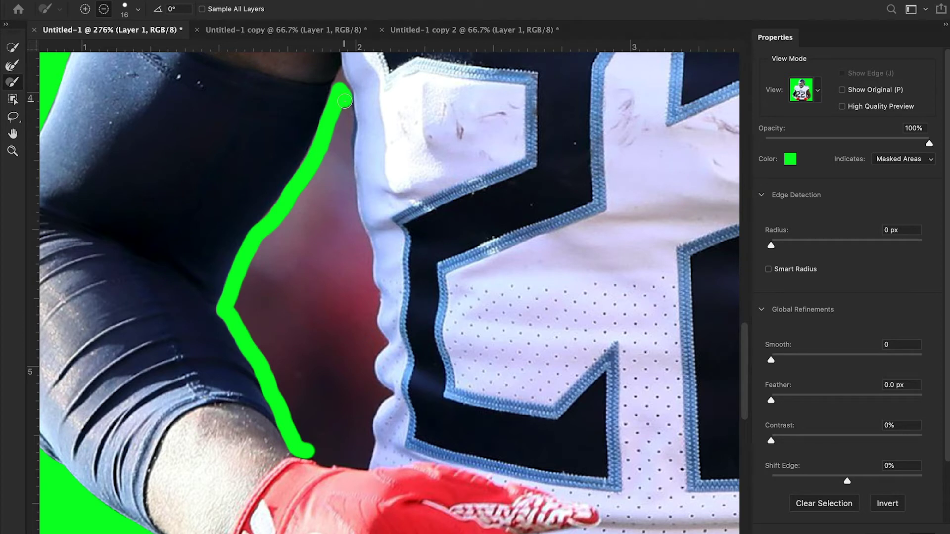
{"action": "mouse_move", "coordinate": [307, 450]}
{"action": "left_mouse_down"}
{"action": "mouse_move", "coordinate": [368, 460]}
{"action": "mouse_move", "coordinate": [366, 415]}
{"action": "mouse_move", "coordinate": [378, 391]}
{"action": "mouse_move", "coordinate": [345, 106]}
{"action": "left_mouse_up"}
Mask out the blurred background inside the outlined arm gap using a 50 px subtracting brush
{"action": "left_click", "coordinate": [138, 9]}
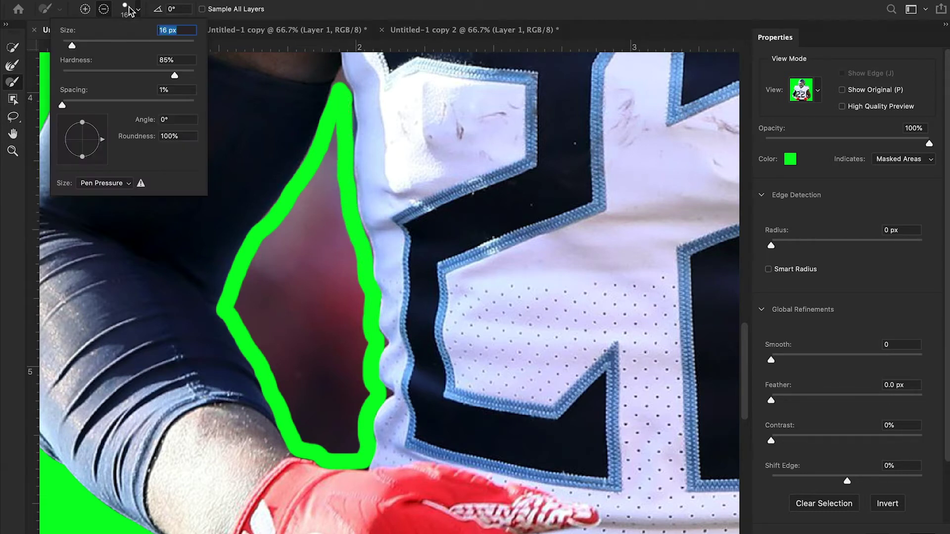
{"action": "left_click", "coordinate": [95, 44]}
{"action": "mouse_move", "coordinate": [333, 433]}
{"action": "left_mouse_down"}
{"action": "mouse_move", "coordinate": [306, 411]}
{"action": "mouse_move", "coordinate": [253, 299]}
{"action": "mouse_move", "coordinate": [282, 230]}
{"action": "mouse_move", "coordinate": [320, 180]}
{"action": "mouse_move", "coordinate": [322, 151]}
{"action": "mouse_move", "coordinate": [355, 430]}
{"action": "mouse_move", "coordinate": [287, 322]}
{"action": "mouse_move", "coordinate": [297, 260]}
{"action": "mouse_move", "coordinate": [317, 346]}
{"action": "mouse_move", "coordinate": [341, 306]}
{"action": "mouse_move", "coordinate": [343, 248]}
{"action": "left_mouse_up"}
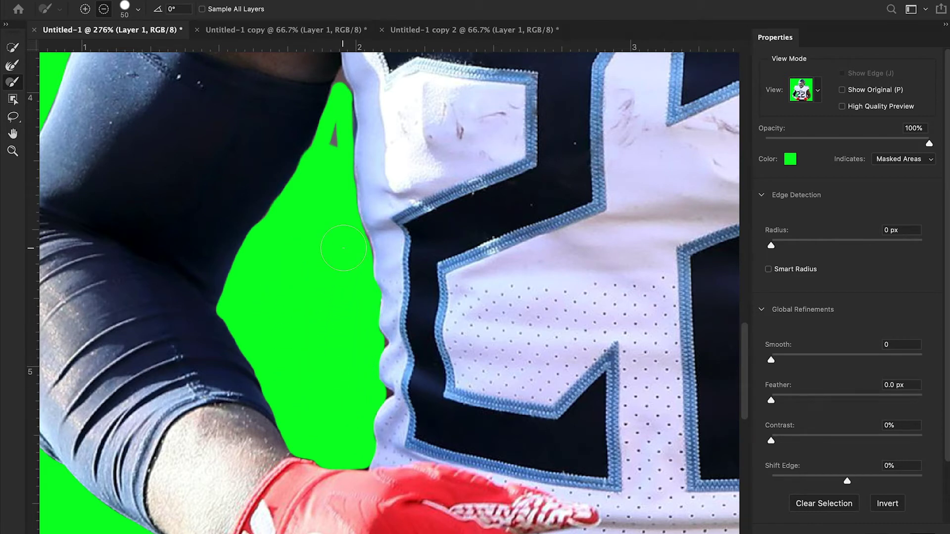
Clean up the remaining background at the gap's upper tip and along the jersey edge with a 5 px subtracting brush
{"action": "left_click", "coordinate": [138, 8]}
{"action": "left_click", "coordinate": [70, 43]}
{"action": "left_click_drag", "start_coordinate": [67, 47], "coordinate": [65, 46]}
{"action": "key", "text": "Return"}
{"action": "mouse_move", "coordinate": [332, 144]}
{"action": "left_mouse_down"}
{"action": "mouse_move", "coordinate": [335, 129]}
{"action": "mouse_move", "coordinate": [338, 137]}
{"action": "left_mouse_up"}
{"action": "mouse_move", "coordinate": [336, 89]}
{"action": "left_mouse_down"}
{"action": "mouse_move", "coordinate": [338, 75]}
{"action": "mouse_move", "coordinate": [349, 94]}
{"action": "mouse_move", "coordinate": [339, 76]}
{"action": "mouse_move", "coordinate": [338, 88]}
{"action": "left_mouse_up"}
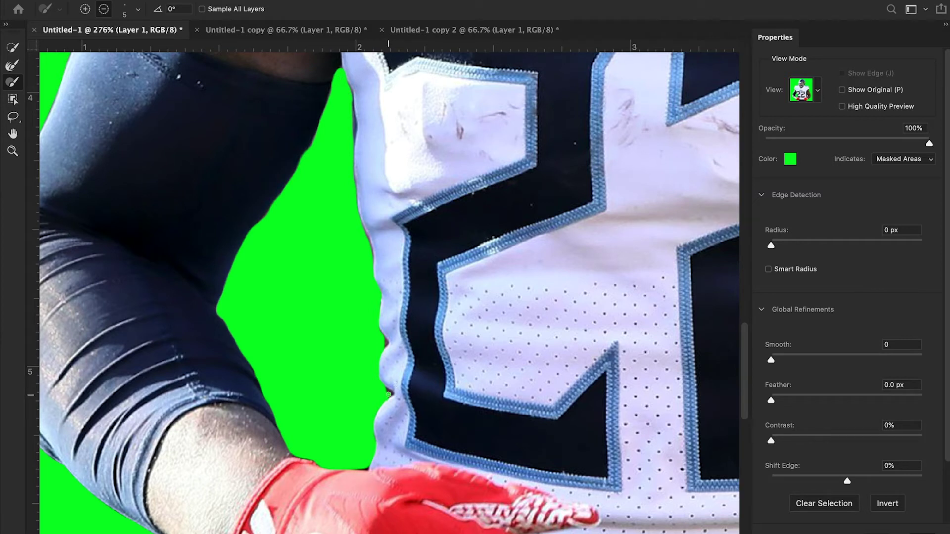
{"action": "left_click_drag", "start_coordinate": [390, 393], "coordinate": [388, 389]}
Accept the refined player mask and output it as a selection on Layer 1
{"action": "left_click", "coordinate": [13, 150]}
{"action": "left_click_drag", "start_coordinate": [487, 252], "coordinate": [405, 264]}
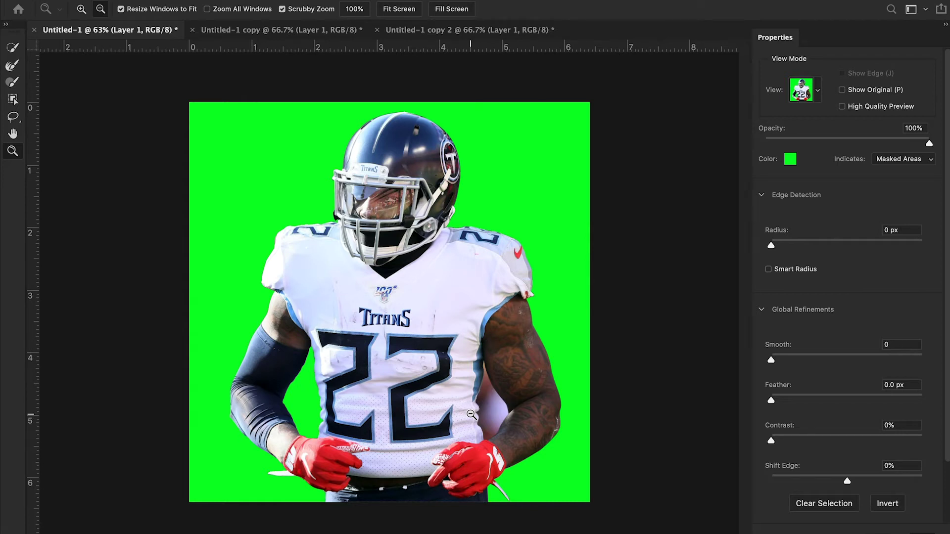
{"action": "key", "text": "b"}
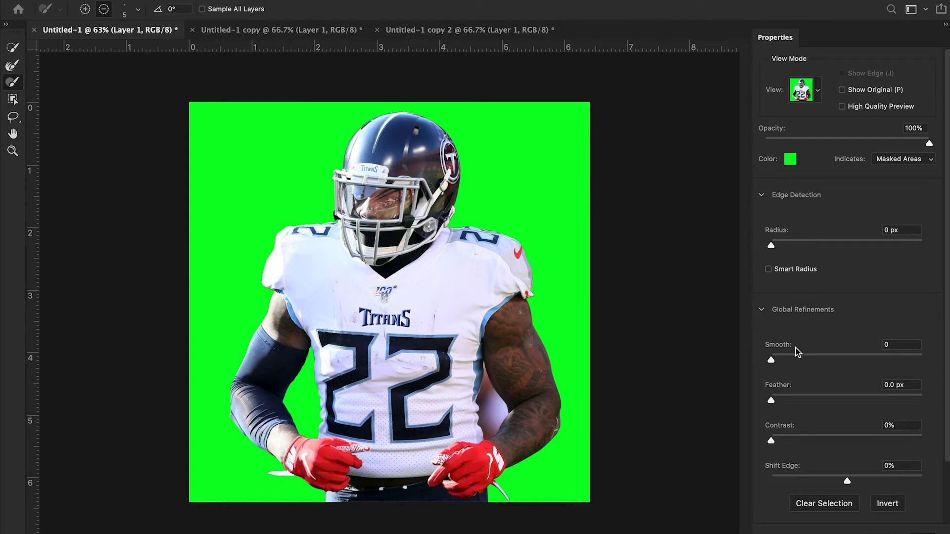
{"action": "left_click_drag", "start_coordinate": [789, 360], "coordinate": [747, 353]}
{"action": "left_click_drag", "start_coordinate": [798, 397], "coordinate": [747, 360]}
{"action": "key", "text": "Return"}
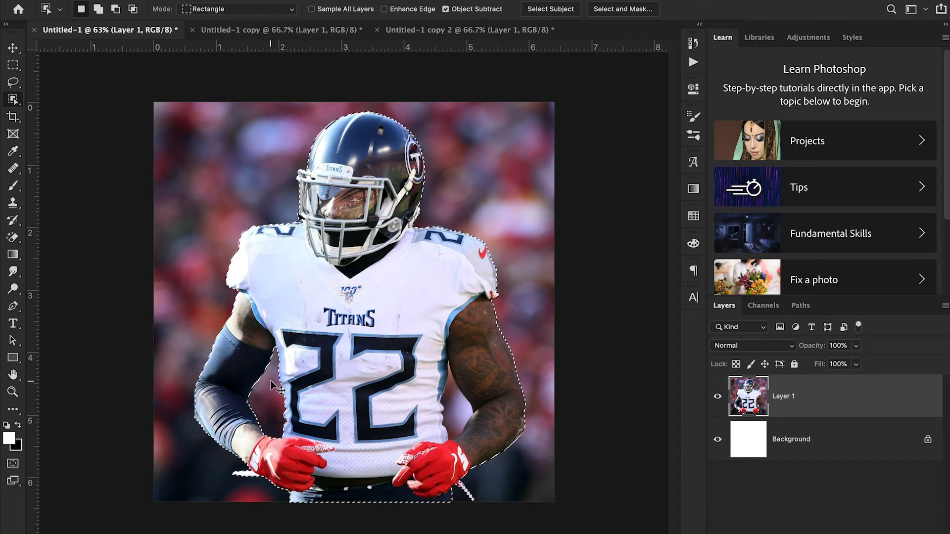
Try duplicating the selected player onto a new layer and undo the copy
{"action": "key", "text": "ctrl+j"}
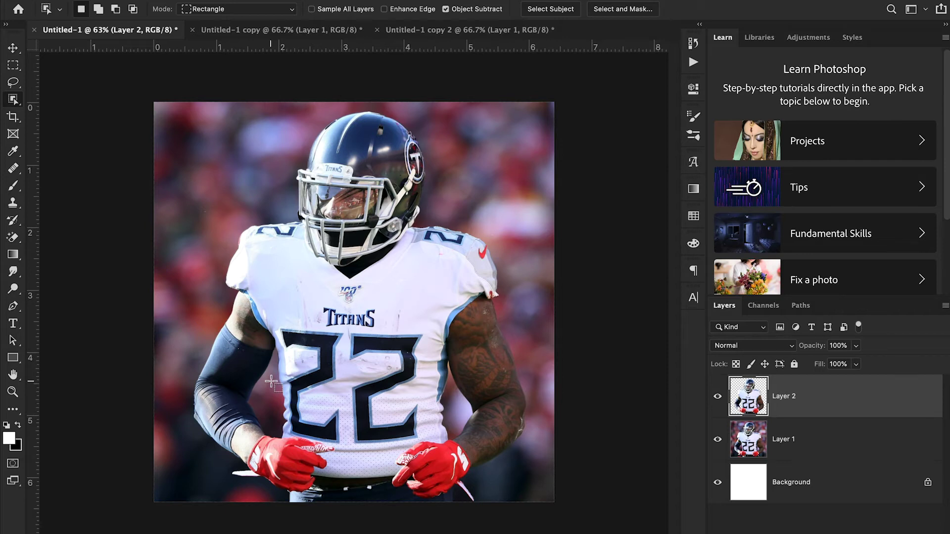
{"action": "key", "text": "ctrl+z"}
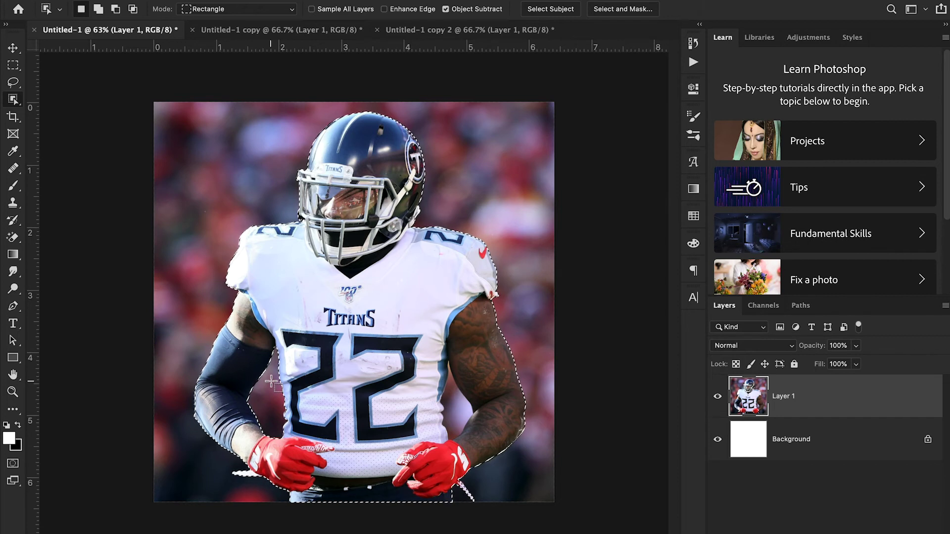
{"action": "key", "text": "ctrl+j"}
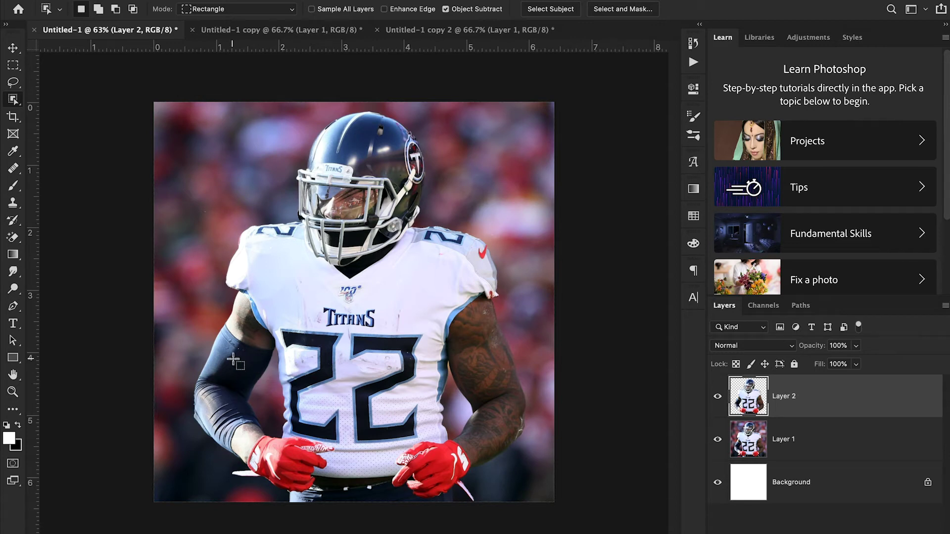
{"action": "key", "text": "ctrl+z"}
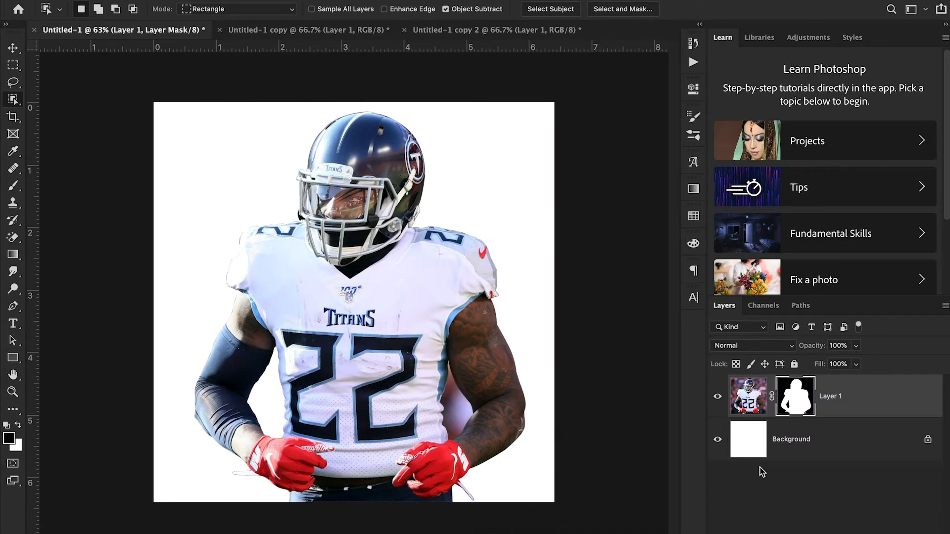
Convert the locked Background to a regular layer without a mask and add an orange Solid Color fill, ec770f, above it
{"action": "left_click", "coordinate": [926, 440]}
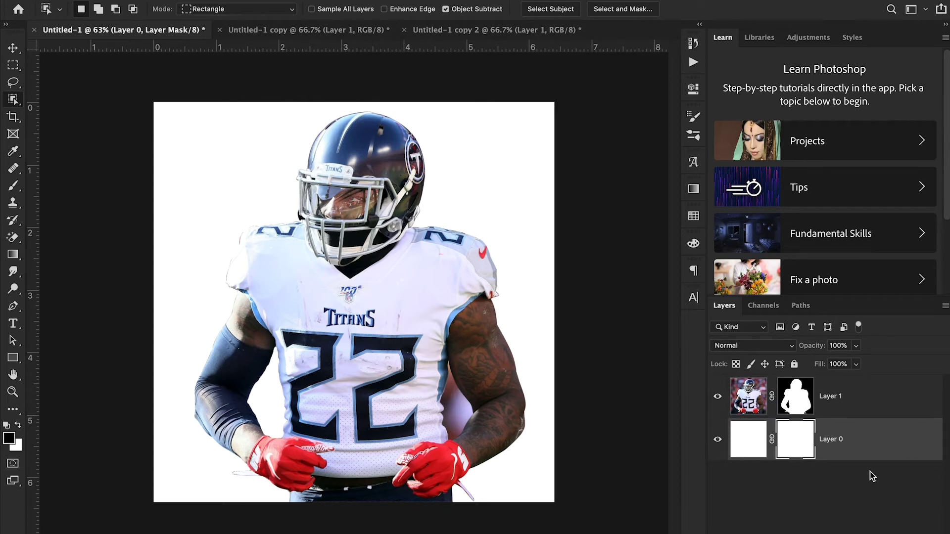
{"action": "key", "text": "Delete"}
{"action": "left_click", "coordinate": [844, 530]}
{"action": "left_click", "coordinate": [878, 303]}
{"action": "left_click_drag", "start_coordinate": [779, 315], "coordinate": [780, 390]}
{"action": "left_click", "coordinate": [754, 247]}
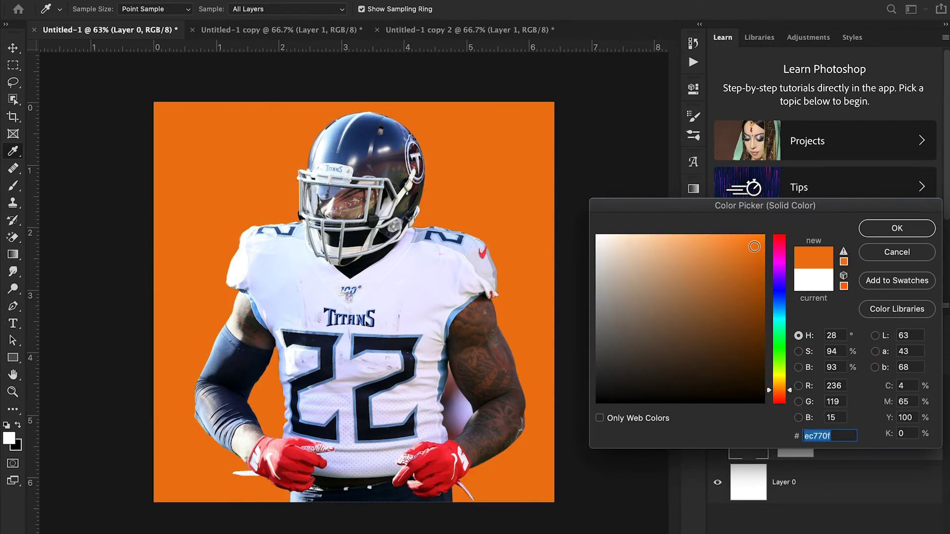
{"action": "left_click", "coordinate": [890, 231]}
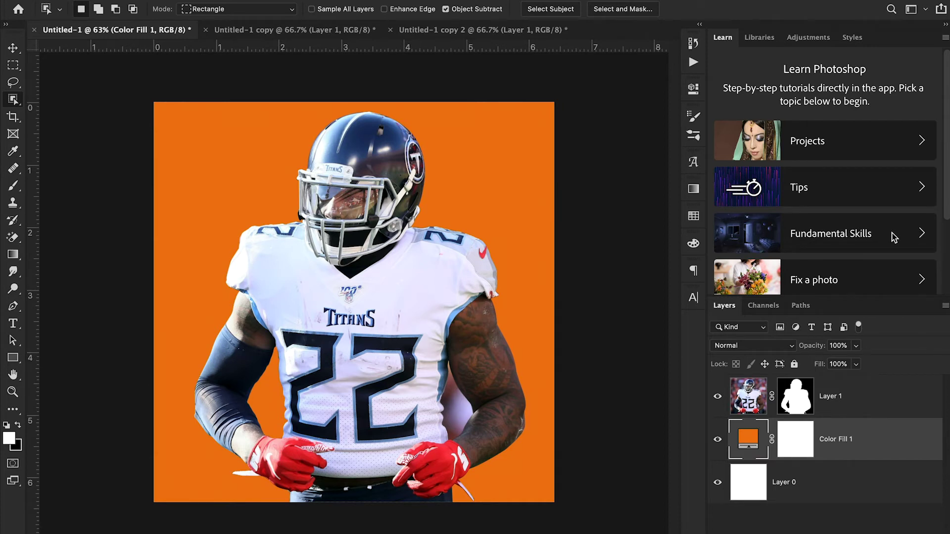
Target Layer 1's mask and set the Brush tool to the Hard Round preset at 87 px and 100% hardness
{"action": "left_click", "coordinate": [806, 409]}
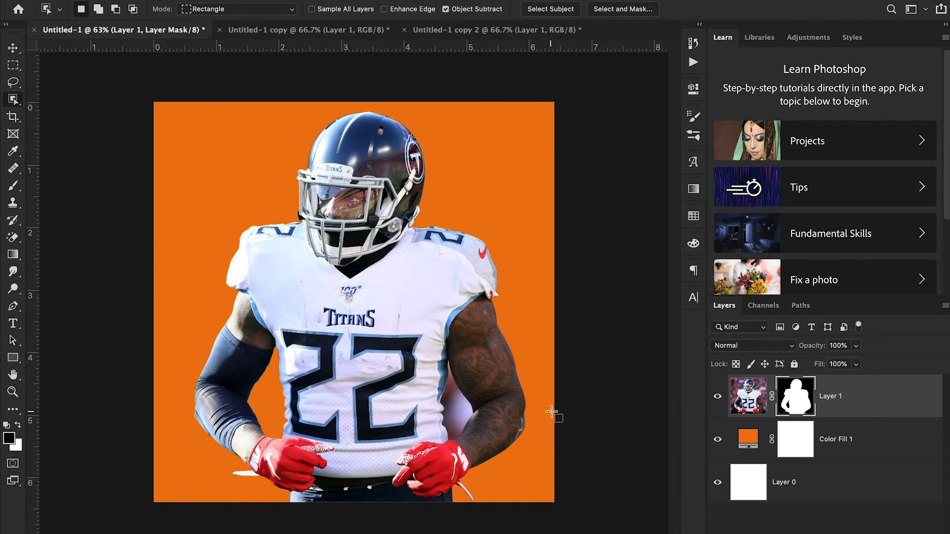
{"action": "key", "text": "b"}
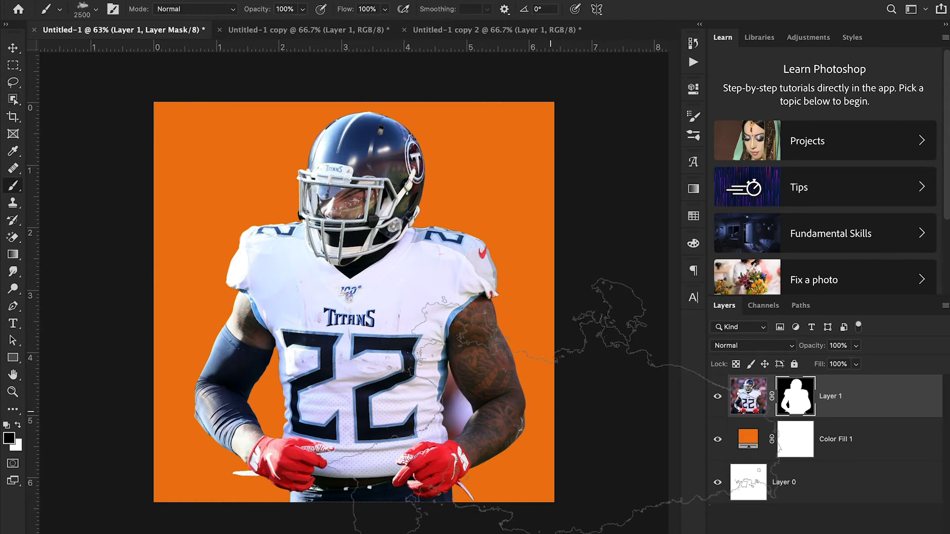
{"action": "left_click", "coordinate": [95, 9]}
{"action": "scroll", "coordinate": [95, 178], "scroll_direction": "up", "scroll_amount": 2}
{"action": "scroll", "coordinate": [94, 178], "scroll_direction": "up", "scroll_amount": 1}
{"action": "left_click", "coordinate": [94, 189]}
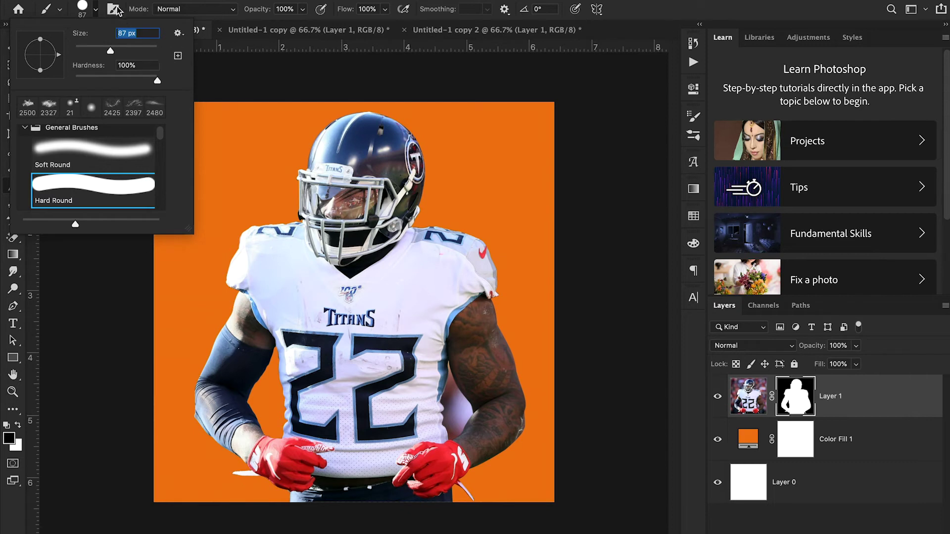
{"action": "left_click", "coordinate": [97, 10]}
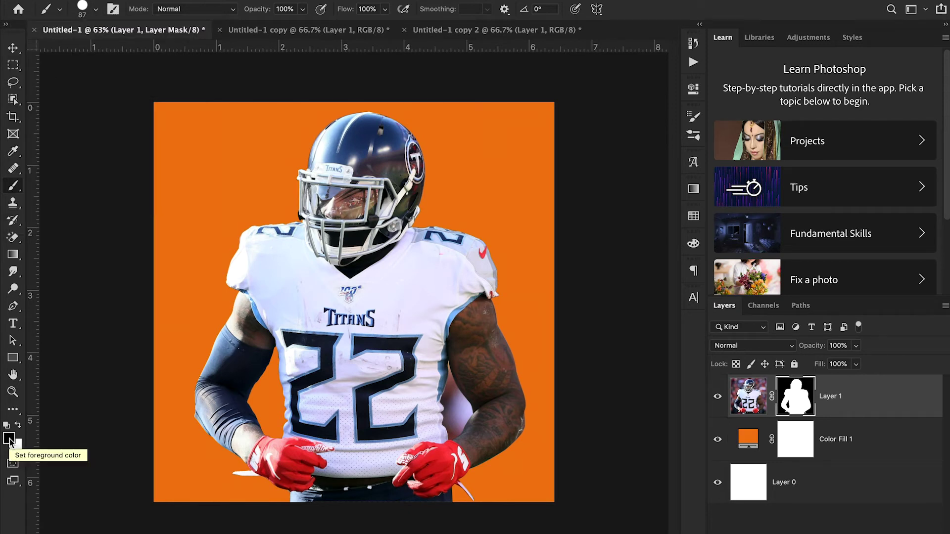
Try hiding part of the tattooed arm with black and revealing background beside the shoulder with white, undoing both mask strokes
{"action": "mouse_move", "coordinate": [527, 423]}
{"action": "left_mouse_down"}
{"action": "mouse_move", "coordinate": [495, 369]}
{"action": "mouse_move", "coordinate": [528, 409]}
{"action": "mouse_move", "coordinate": [510, 377]}
{"action": "left_mouse_up"}
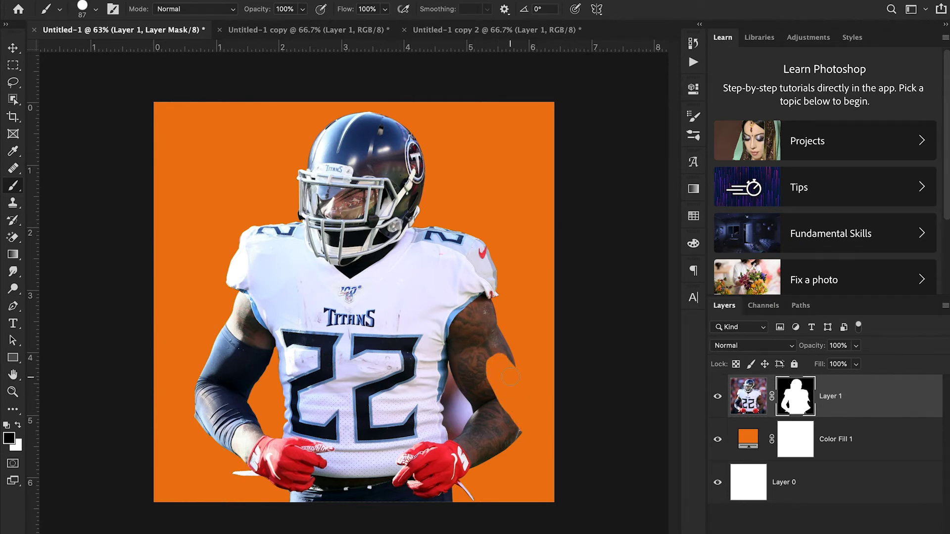
{"action": "key", "text": "ctrl+z"}
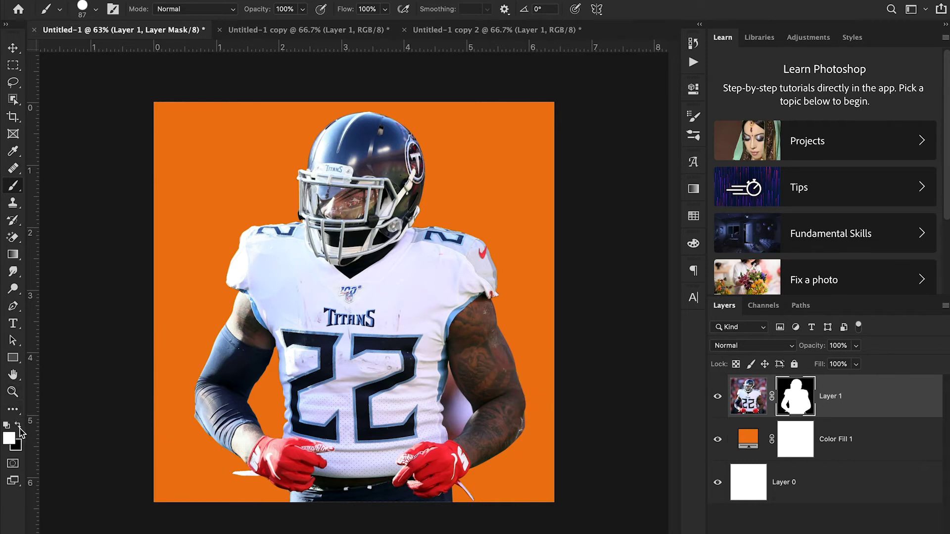
{"action": "mouse_move", "coordinate": [478, 241]}
{"action": "left_mouse_down"}
{"action": "mouse_move", "coordinate": [493, 203]}
{"action": "mouse_move", "coordinate": [515, 275]}
{"action": "mouse_move", "coordinate": [489, 271]}
{"action": "mouse_move", "coordinate": [492, 246]}
{"action": "left_mouse_up"}
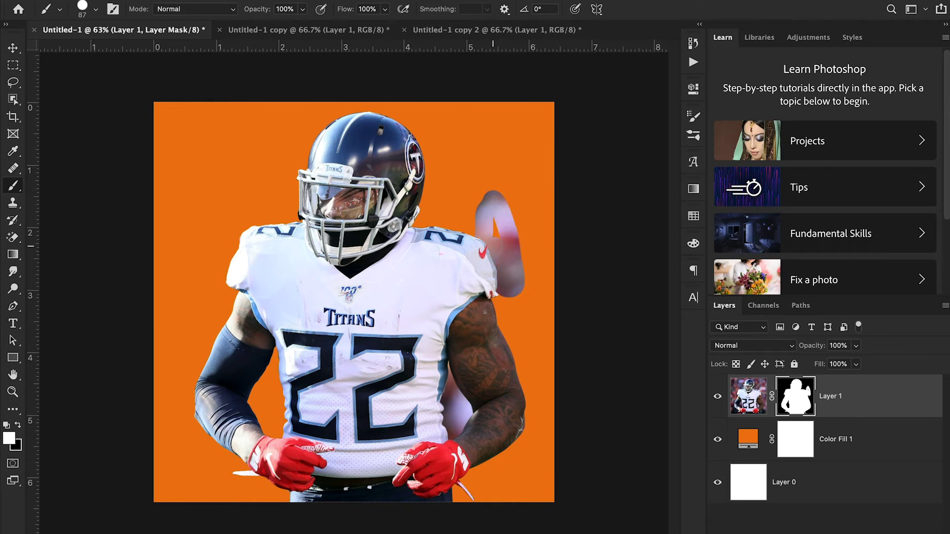
{"action": "key", "text": "ctrl+z"}
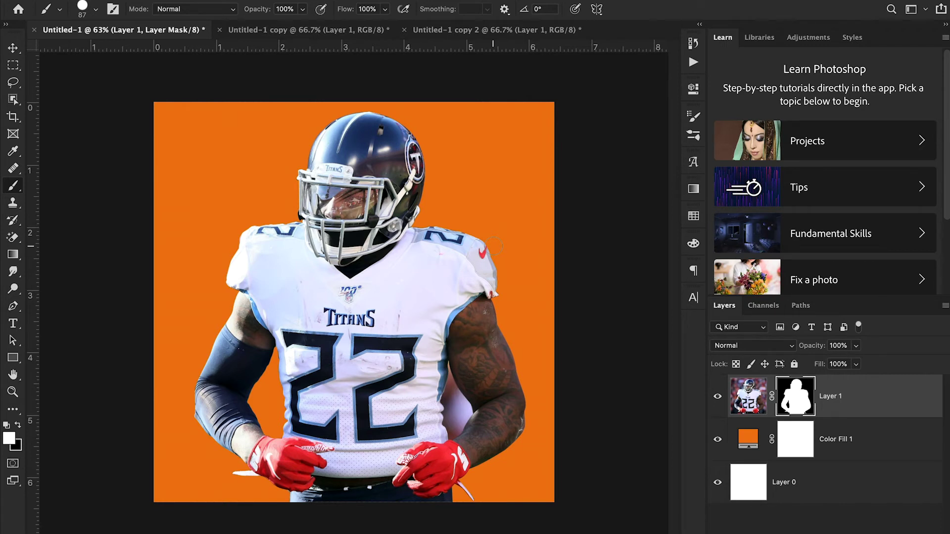
Switch to the Untitled-1 copy document and activate the Quick Selection tool
{"action": "left_click", "coordinate": [13, 48]}
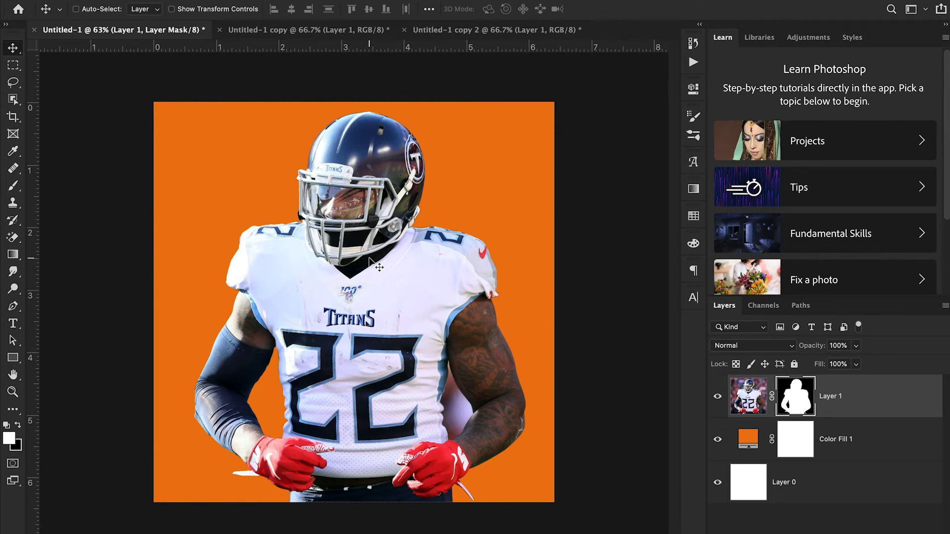
{"action": "left_click", "coordinate": [269, 31]}
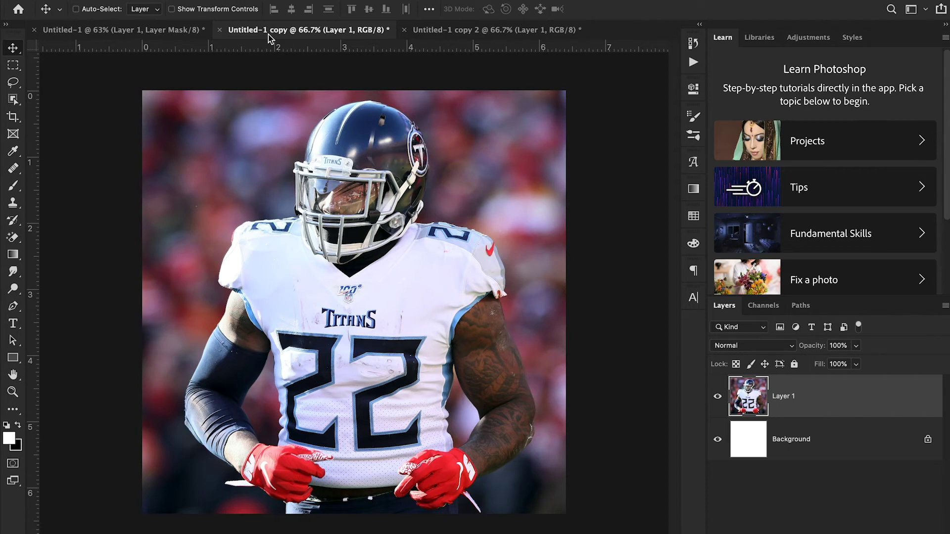
{"action": "left_click", "coordinate": [15, 97]}
{"action": "left_click", "coordinate": [51, 111]}
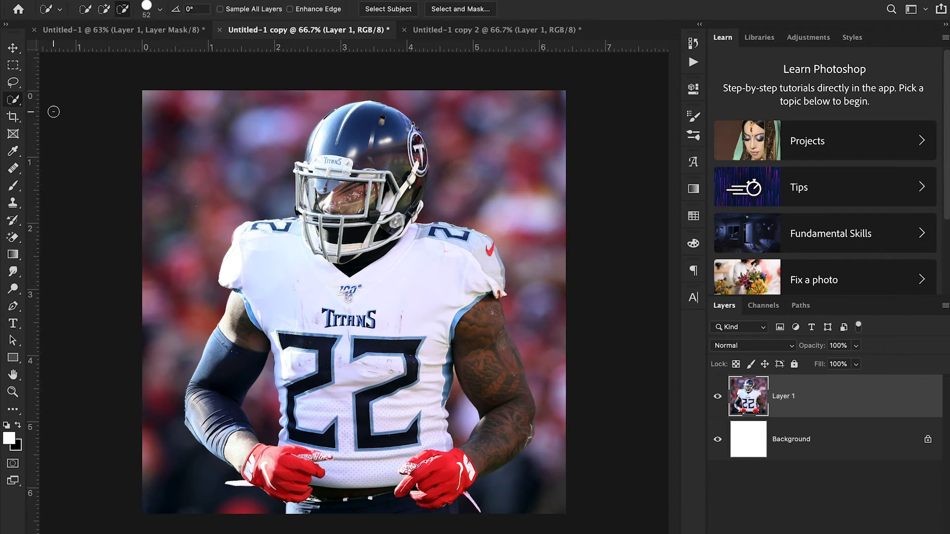
Select the entire player with a 67 px Quick Selection brush in add mode and open the selection in Select and Mask
{"action": "left_click", "coordinate": [103, 11]}
{"action": "left_click", "coordinate": [158, 12]}
{"action": "left_click_drag", "start_coordinate": [133, 45], "coordinate": [127, 45]}
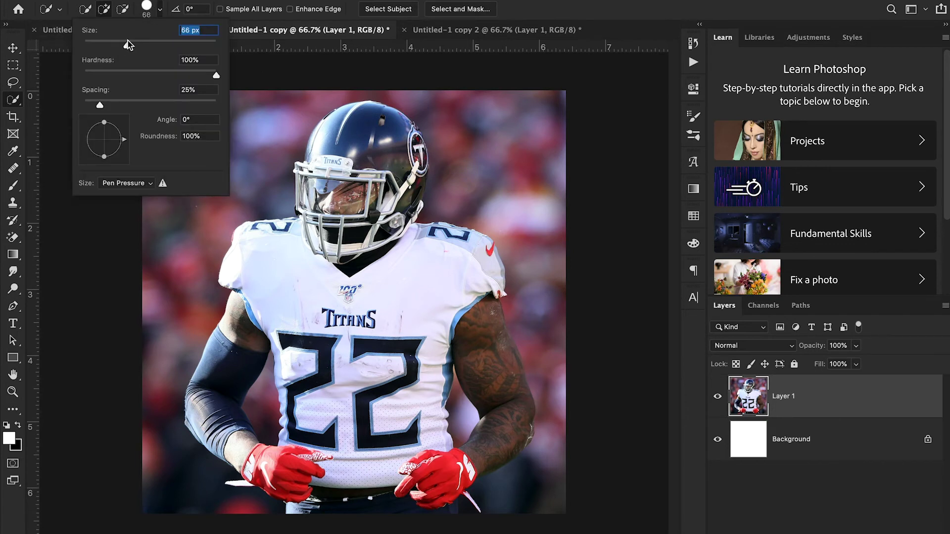
{"action": "type", "text": "67"}
{"action": "key", "text": "Return"}
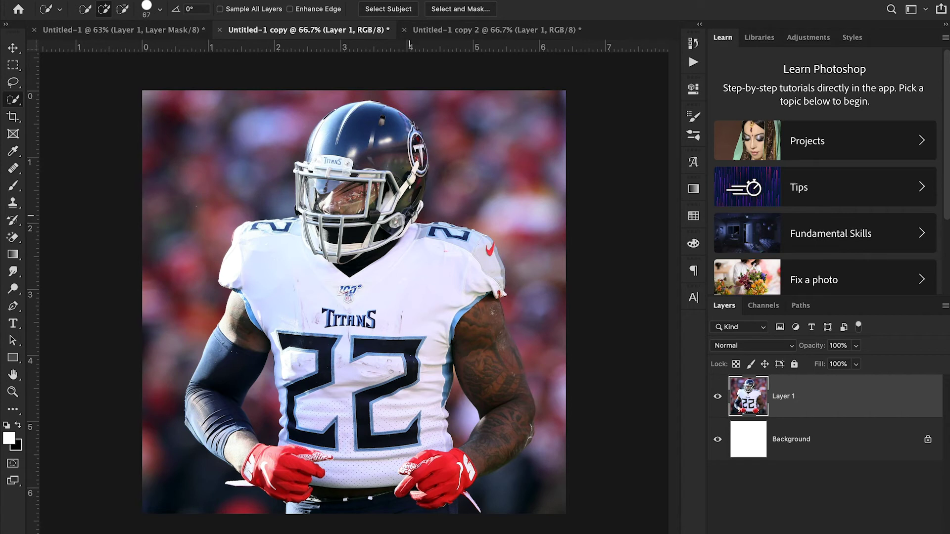
{"action": "mouse_move", "coordinate": [328, 195]}
{"action": "left_mouse_down"}
{"action": "mouse_move", "coordinate": [324, 171]}
{"action": "mouse_move", "coordinate": [341, 143]}
{"action": "mouse_move", "coordinate": [366, 134]}
{"action": "mouse_move", "coordinate": [395, 151]}
{"action": "mouse_move", "coordinate": [413, 144]}
{"action": "mouse_move", "coordinate": [405, 148]}
{"action": "mouse_move", "coordinate": [410, 135]}
{"action": "mouse_move", "coordinate": [410, 210]}
{"action": "mouse_move", "coordinate": [429, 240]}
{"action": "mouse_move", "coordinate": [464, 242]}
{"action": "mouse_move", "coordinate": [519, 425]}
{"action": "mouse_move", "coordinate": [430, 500]}
{"action": "mouse_move", "coordinate": [413, 465]}
{"action": "mouse_move", "coordinate": [424, 464]}
{"action": "mouse_move", "coordinate": [406, 504]}
{"action": "mouse_move", "coordinate": [346, 510]}
{"action": "mouse_move", "coordinate": [290, 464]}
{"action": "mouse_move", "coordinate": [250, 482]}
{"action": "mouse_move", "coordinate": [203, 406]}
{"action": "mouse_move", "coordinate": [227, 356]}
{"action": "mouse_move", "coordinate": [237, 261]}
{"action": "left_mouse_up"}
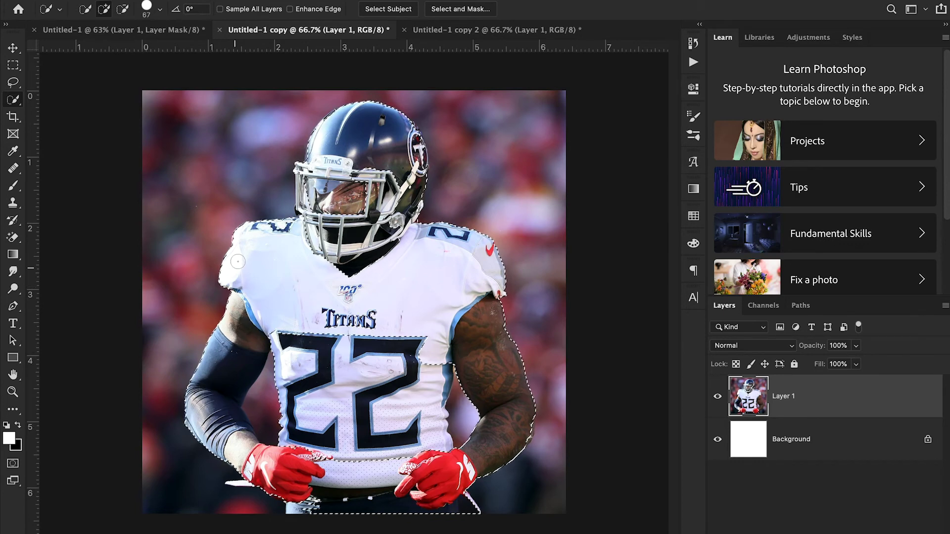
{"action": "mouse_move", "coordinate": [349, 304]}
{"action": "left_mouse_down"}
{"action": "mouse_move", "coordinate": [307, 505]}
{"action": "mouse_move", "coordinate": [407, 502]}
{"action": "mouse_move", "coordinate": [304, 507]}
{"action": "left_mouse_up"}
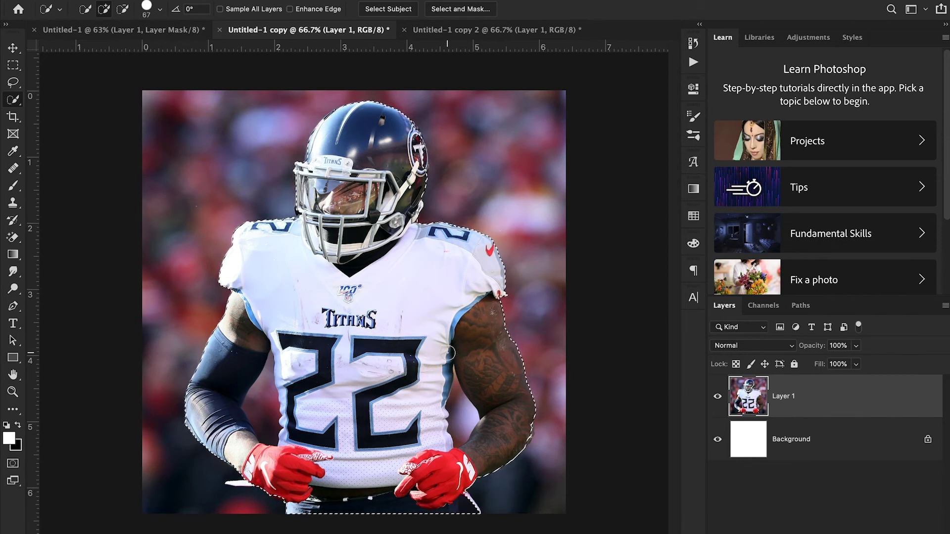
{"action": "left_click", "coordinate": [445, 11]}
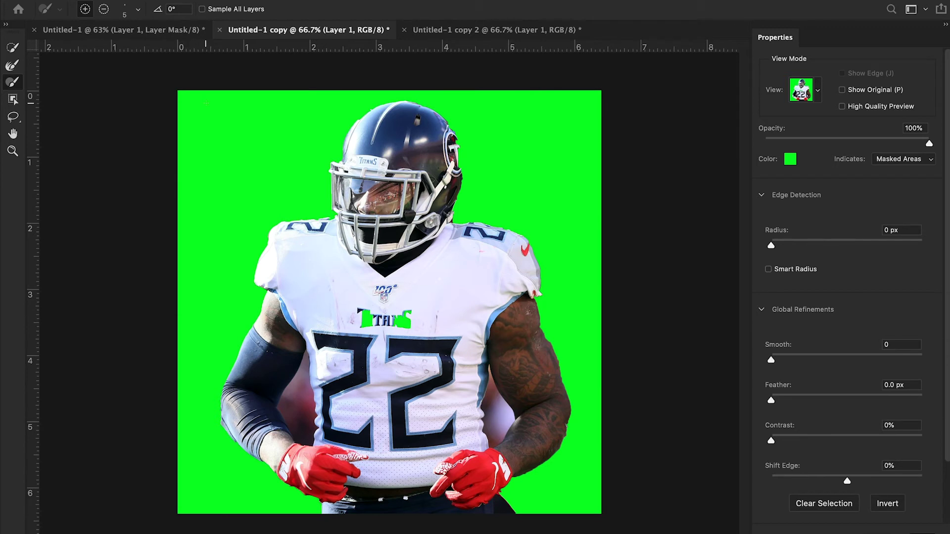
Restore the Titans wordmark on the jersey chest with a 126 px brush in add mode
{"action": "left_click", "coordinate": [138, 9]}
{"action": "left_click_drag", "start_coordinate": [95, 41], "coordinate": [91, 45]}
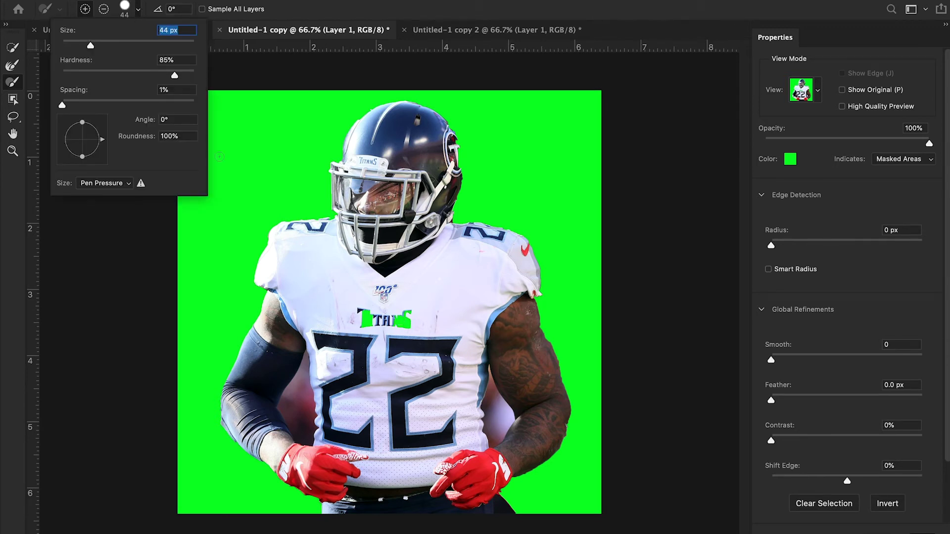
{"action": "type", "text": "126"}
{"action": "key", "text": "Return"}
{"action": "mouse_move", "coordinate": [425, 316]}
{"action": "left_mouse_down"}
{"action": "mouse_move", "coordinate": [366, 297]}
{"action": "mouse_move", "coordinate": [408, 316]}
{"action": "left_mouse_up"}
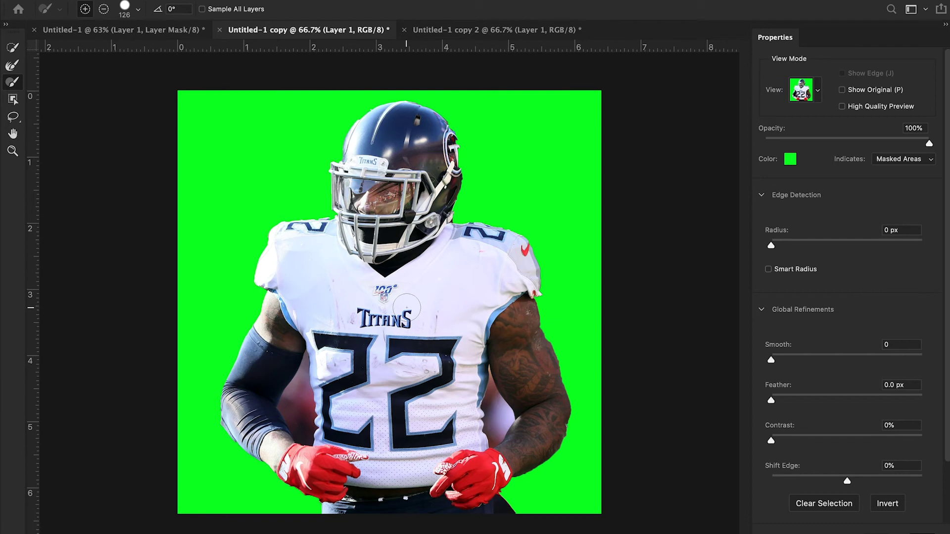
Refine the helmet's edge beside the round logo using the Refine Edge Brush at 85 px
{"action": "left_click", "coordinate": [15, 71]}
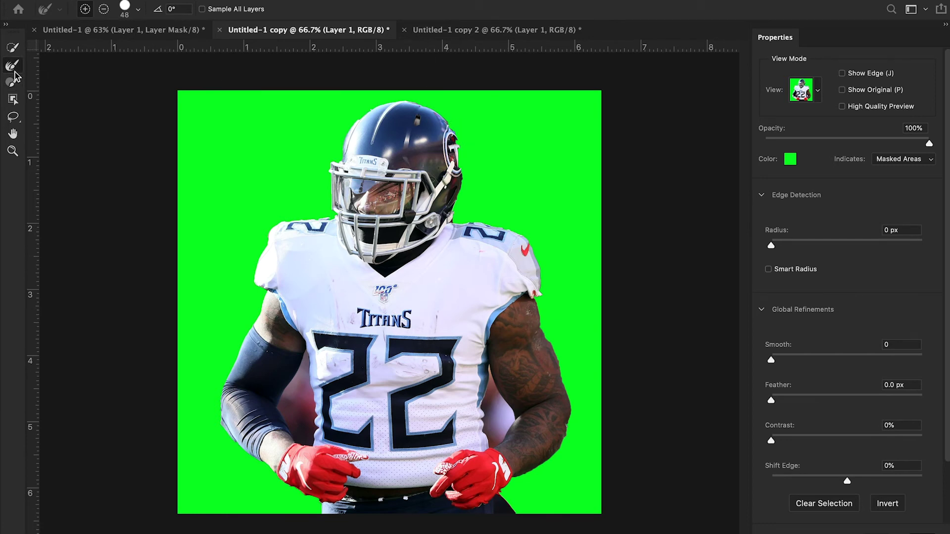
{"action": "left_click", "coordinate": [138, 9]}
{"action": "left_click_drag", "start_coordinate": [109, 44], "coordinate": [119, 45]}
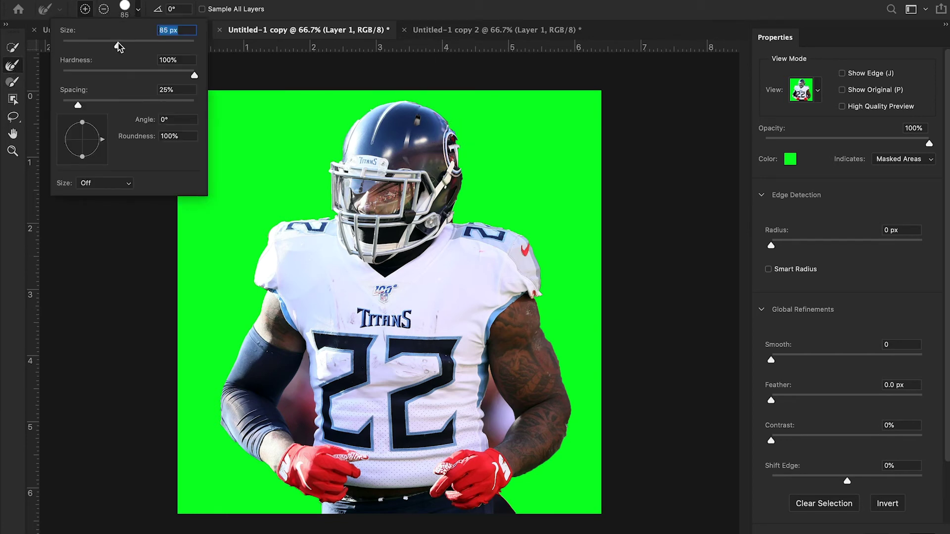
{"action": "left_click", "coordinate": [138, 10]}
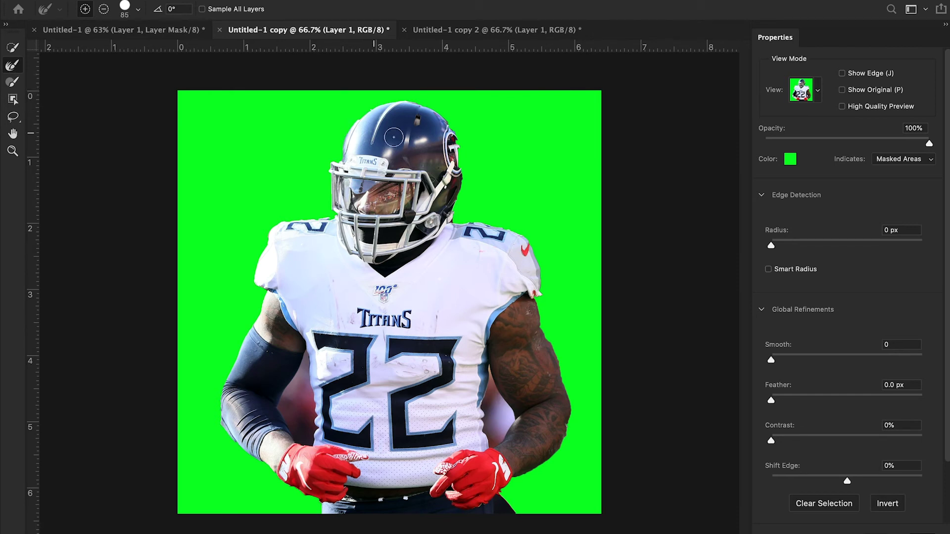
{"action": "left_click_drag", "start_coordinate": [444, 126], "coordinate": [460, 183]}
{"action": "left_click_drag", "start_coordinate": [439, 124], "coordinate": [461, 182]}
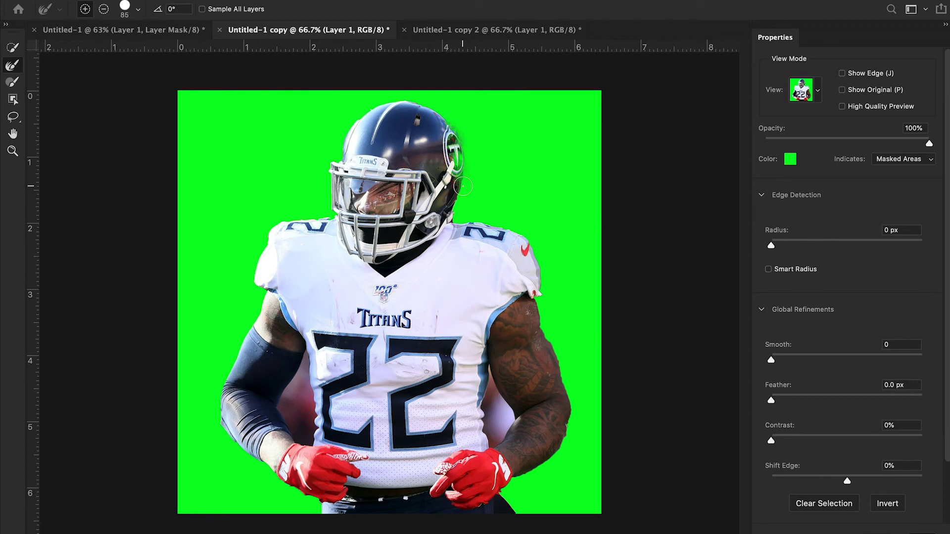
Brush the round helmet logo back in at 126 px and subtract the hazy fringe outside the helmet's edge
{"action": "left_click", "coordinate": [13, 151]}
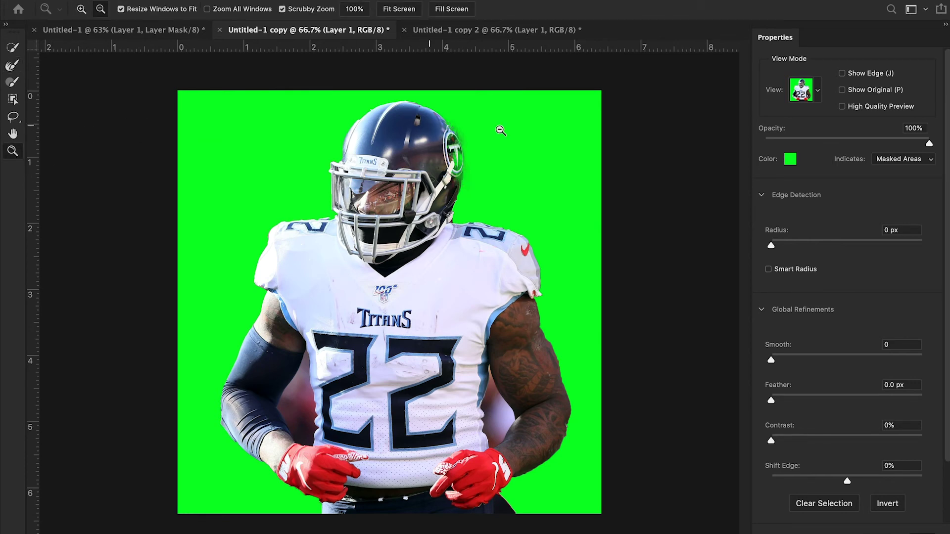
{"action": "left_click_drag", "start_coordinate": [472, 142], "coordinate": [544, 144]}
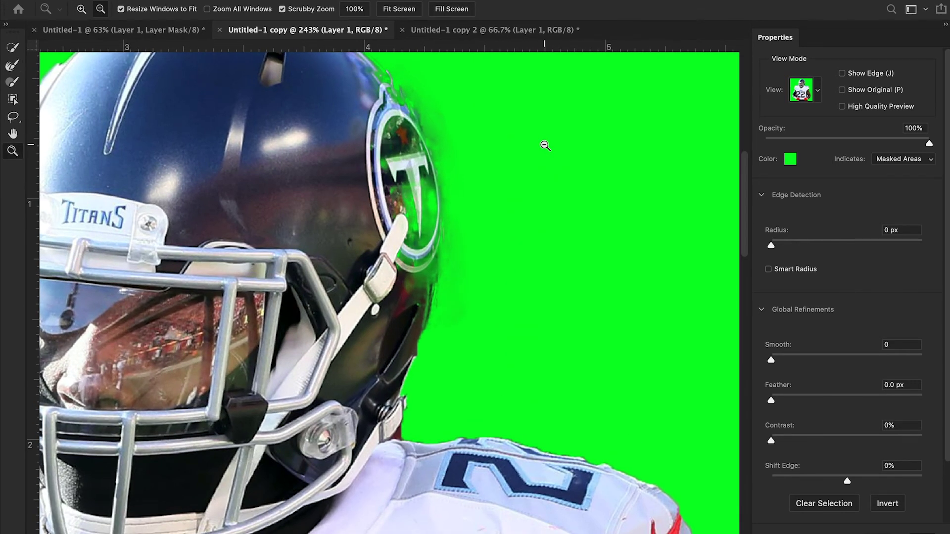
{"action": "scroll", "coordinate": [544, 144], "scroll_direction": "up", "scroll_amount": 3}
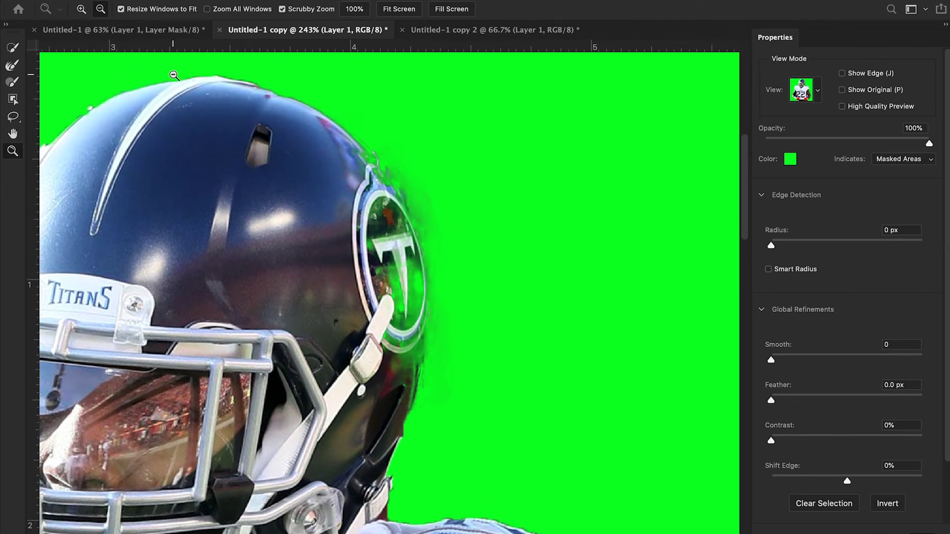
{"action": "key", "text": "r"}
{"action": "mouse_move", "coordinate": [321, 292]}
{"action": "left_mouse_down"}
{"action": "mouse_move", "coordinate": [368, 381]}
{"action": "mouse_move", "coordinate": [366, 307]}
{"action": "mouse_move", "coordinate": [337, 200]}
{"action": "mouse_move", "coordinate": [368, 269]}
{"action": "mouse_move", "coordinate": [366, 378]}
{"action": "left_mouse_up"}
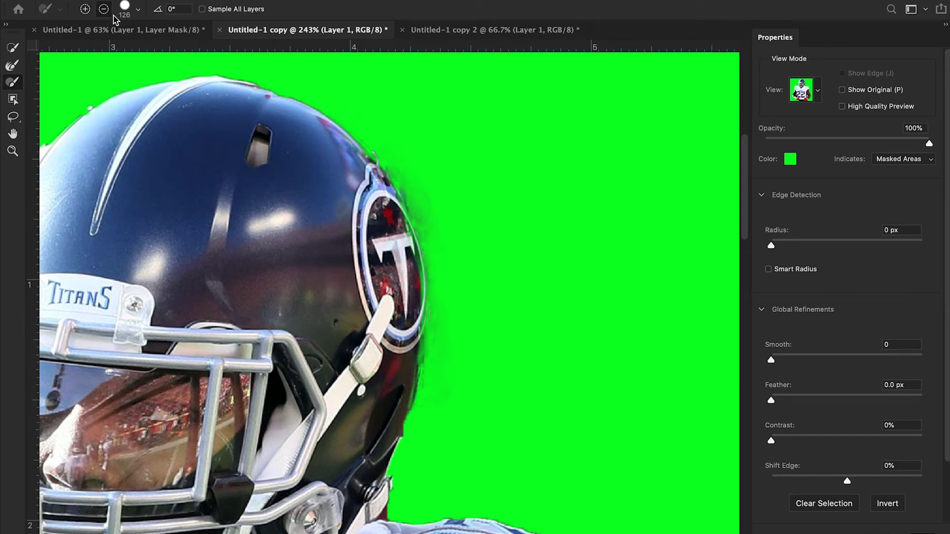
{"action": "mouse_move", "coordinate": [434, 156]}
{"action": "left_mouse_down"}
{"action": "mouse_move", "coordinate": [472, 250]}
{"action": "mouse_move", "coordinate": [473, 383]}
{"action": "left_mouse_up"}
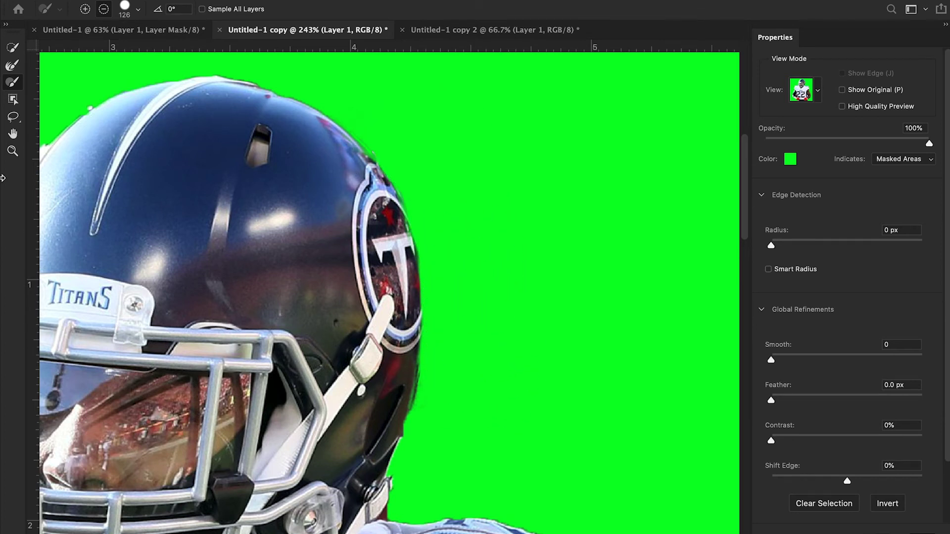
Examine the background areas enclosed between the player's arms and torso
{"action": "left_click", "coordinate": [12, 151]}
{"action": "left_click", "coordinate": [169, 153], "text": "alt"}
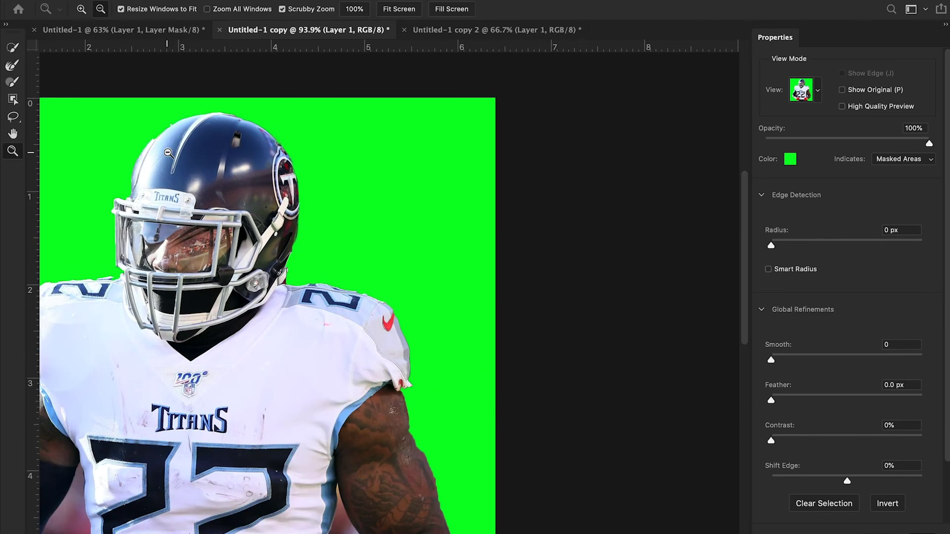
{"action": "scroll", "coordinate": [452, 321], "scroll_direction": "down", "scroll_amount": 5}
{"action": "scroll", "coordinate": [452, 321], "scroll_direction": "left", "scroll_amount": 3}
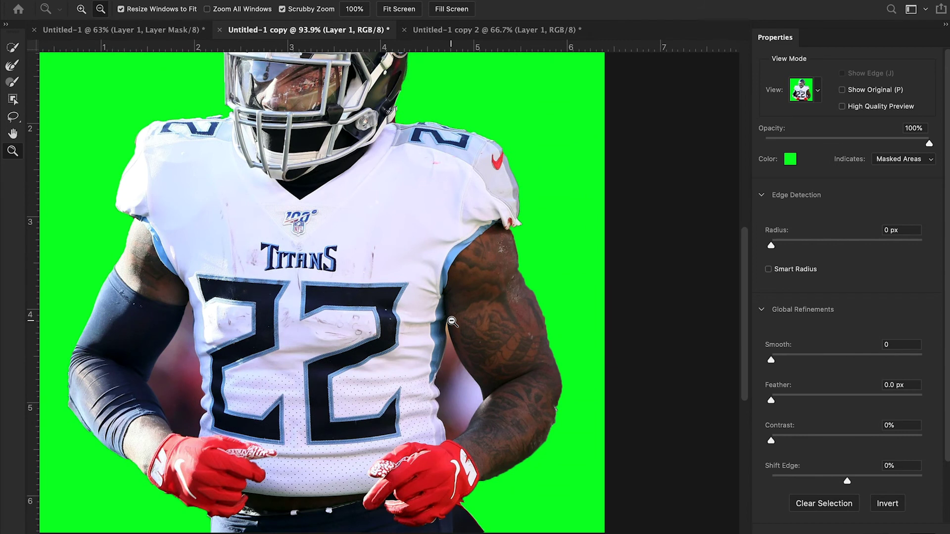
{"action": "scroll", "coordinate": [451, 321], "scroll_direction": "down", "scroll_amount": 1}
{"action": "scroll", "coordinate": [451, 321], "scroll_direction": "left", "scroll_amount": 3}
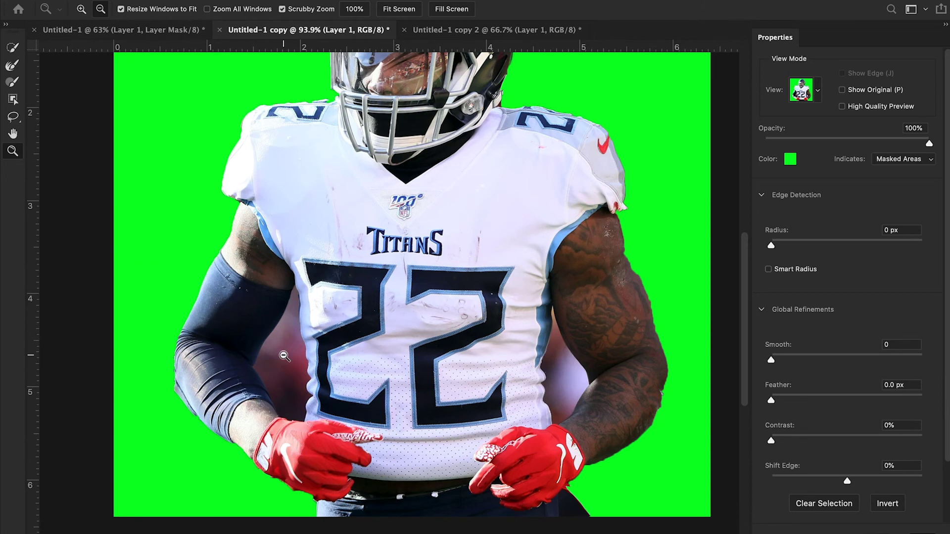
{"action": "left_click", "coordinate": [566, 366]}
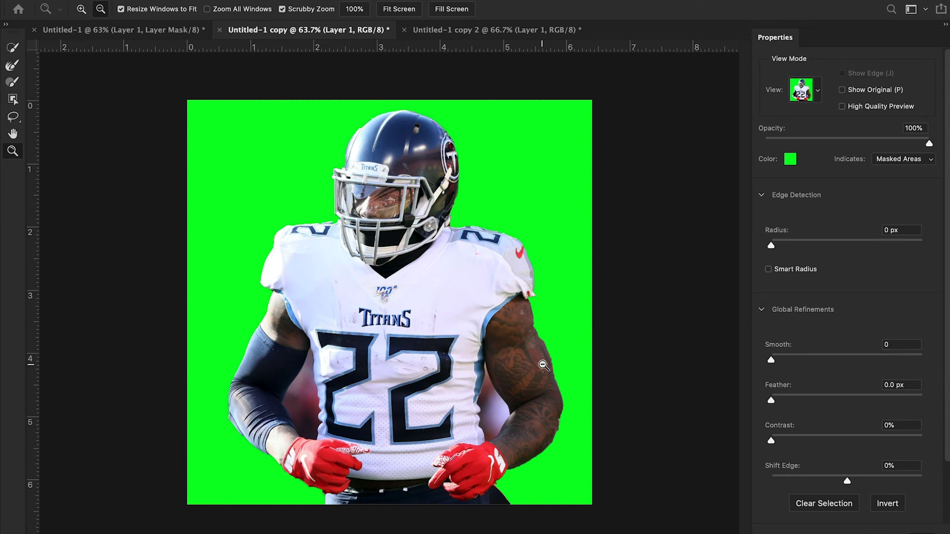
Add the missing jersey edge above the shoulder number beside the face mask with the 126 px brush
{"action": "left_click_drag", "start_coordinate": [263, 229], "coordinate": [343, 266]}
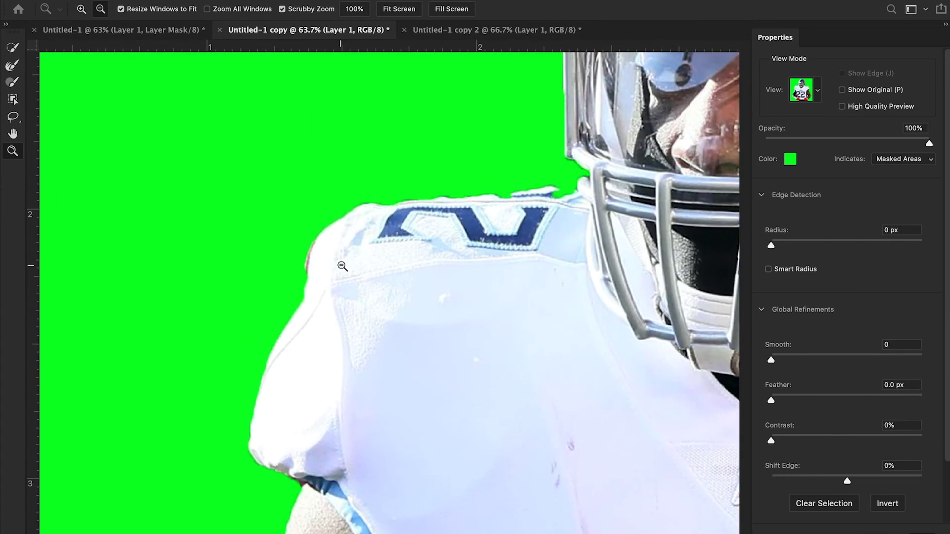
{"action": "left_click", "coordinate": [342, 266], "text": "alt"}
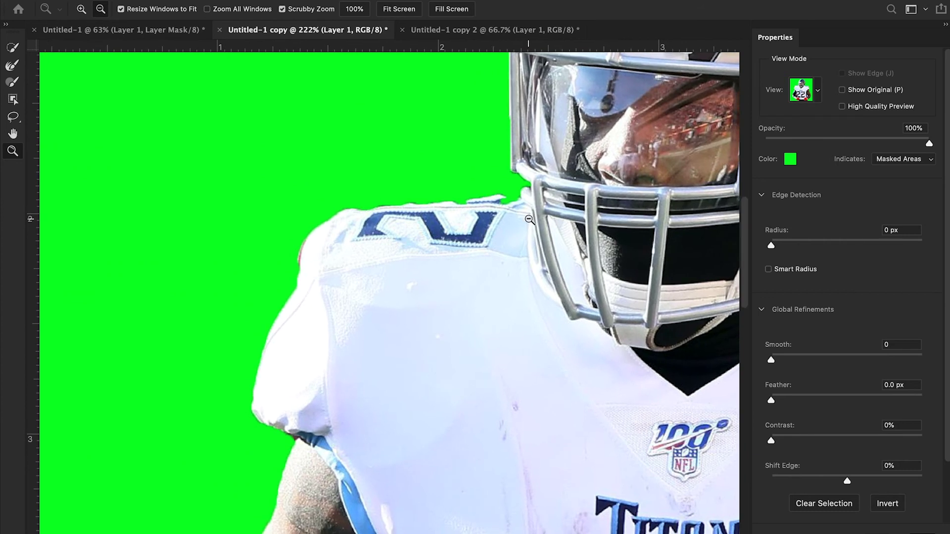
{"action": "key", "text": "b"}
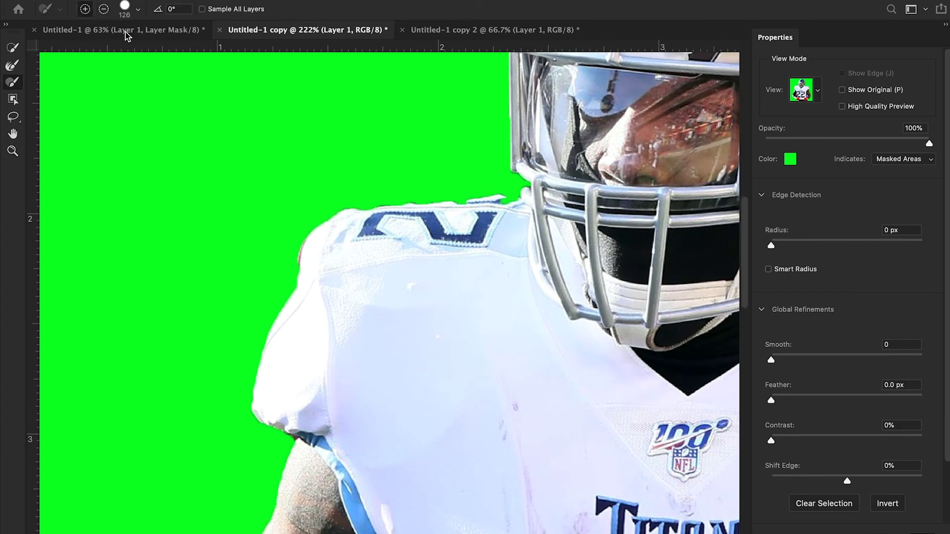
{"action": "left_click_drag", "start_coordinate": [488, 255], "coordinate": [531, 254]}
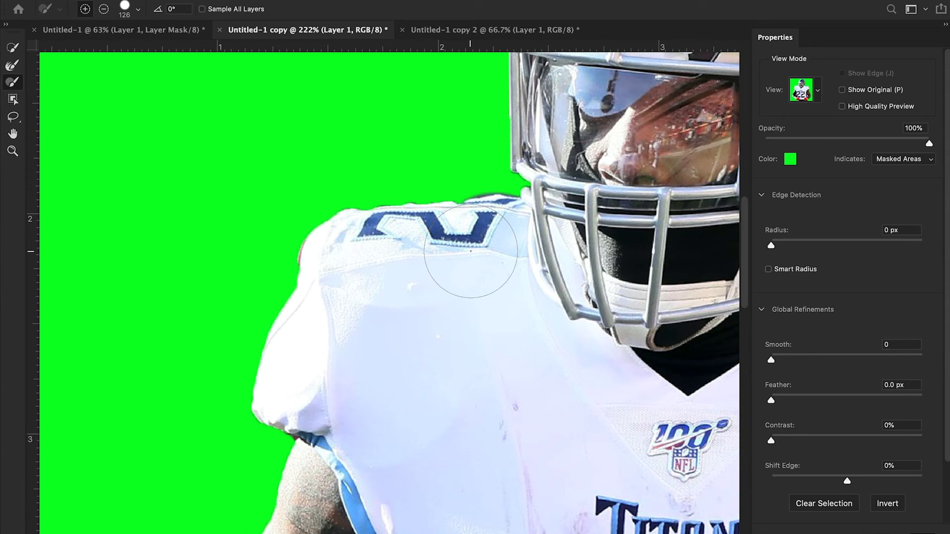
Check the helmet outline and output the refined selection as a layer mask on Layer 1
{"action": "key", "text": "z"}
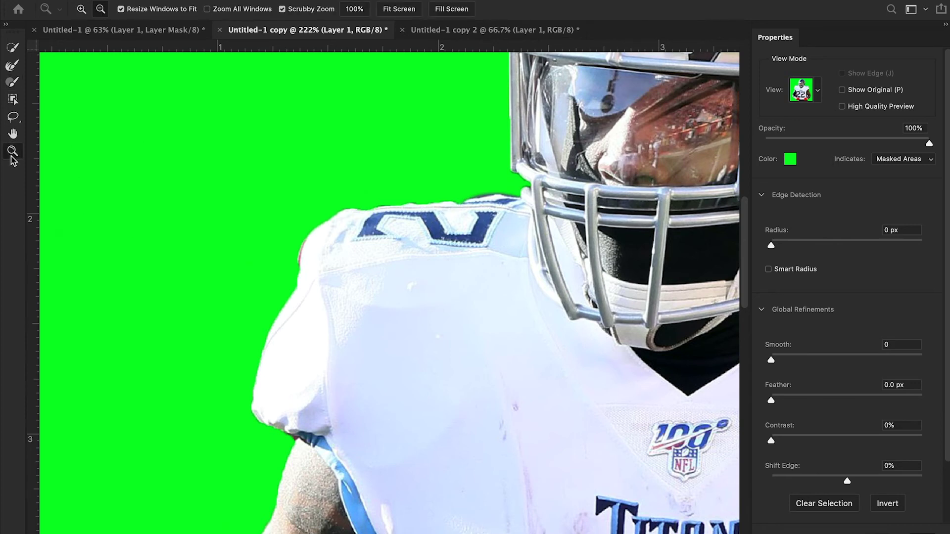
{"action": "left_click", "coordinate": [445, 225], "text": "alt"}
{"action": "left_click_drag", "start_coordinate": [513, 209], "coordinate": [611, 143]}
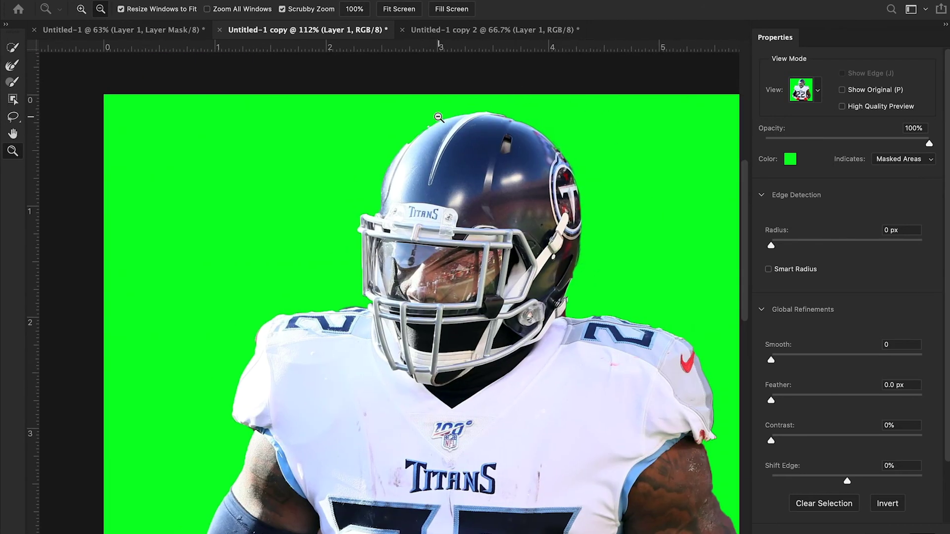
{"action": "left_click_drag", "start_coordinate": [421, 128], "coordinate": [456, 127]}
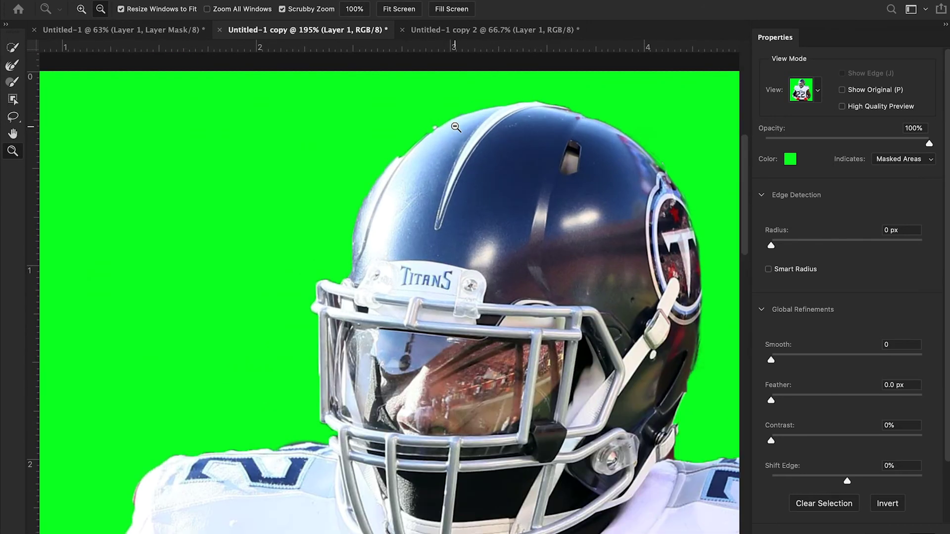
{"action": "left_click_drag", "start_coordinate": [528, 238], "coordinate": [463, 246]}
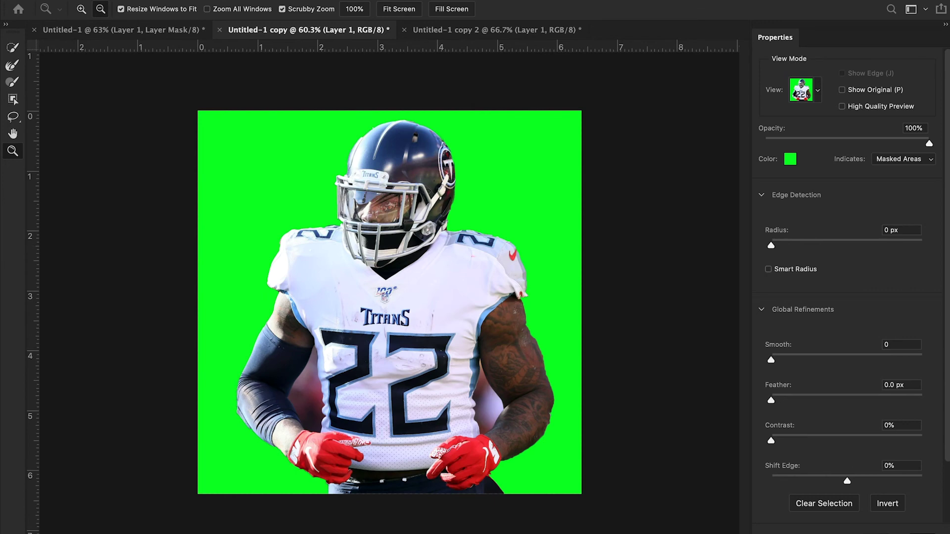
{"action": "key", "text": "Return"}
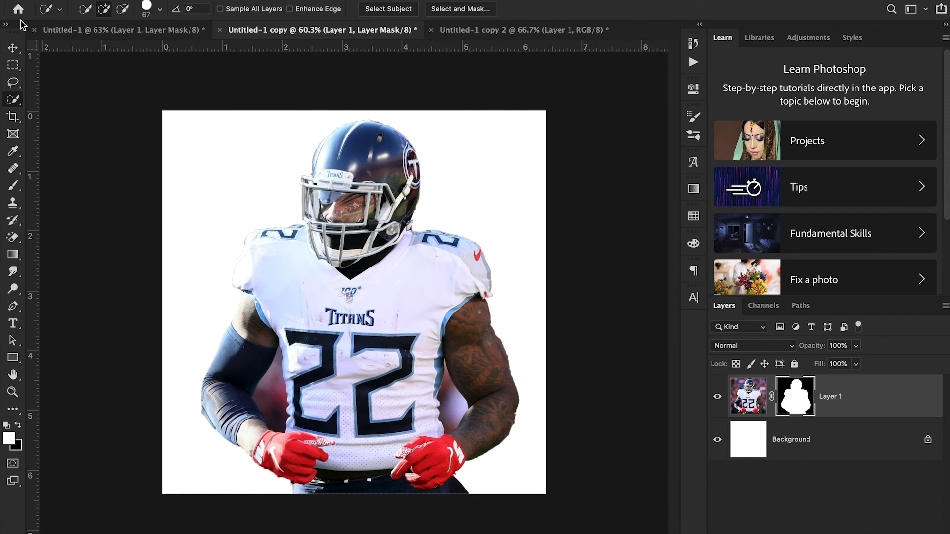
{"action": "left_click", "coordinate": [14, 48]}
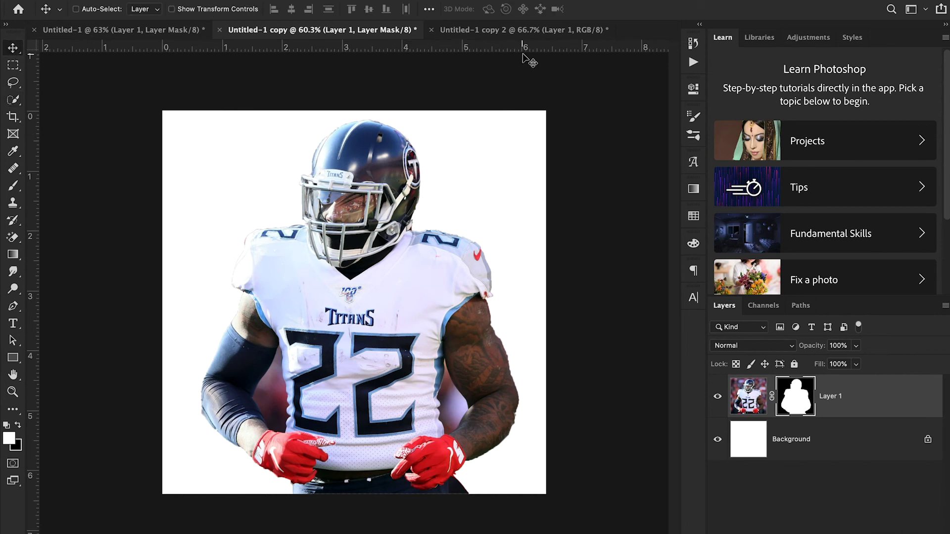
Switch to the Untitled-1 copy 2 document and select the whole player with the Object Selection tool in Rectangle mode
{"action": "left_click", "coordinate": [524, 30]}
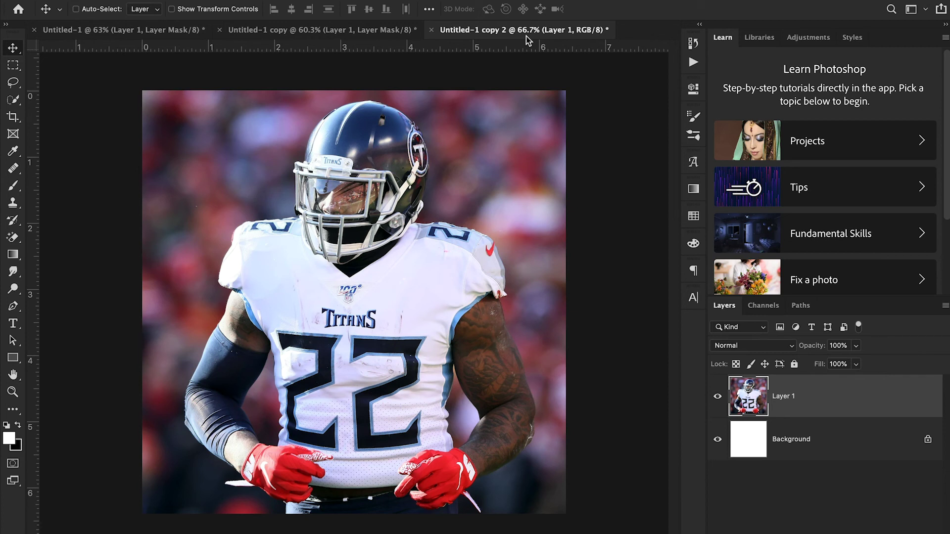
{"action": "left_click", "coordinate": [14, 100]}
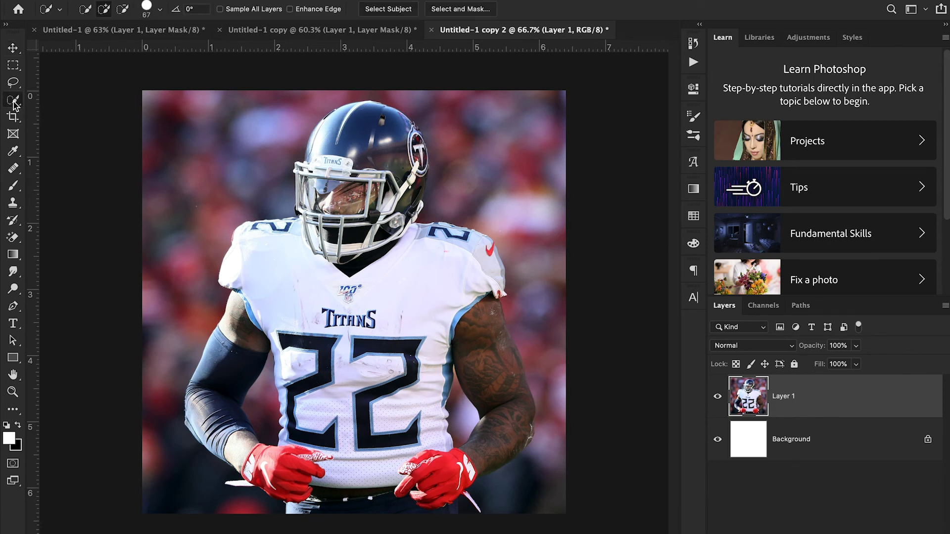
{"action": "left_click", "coordinate": [47, 99]}
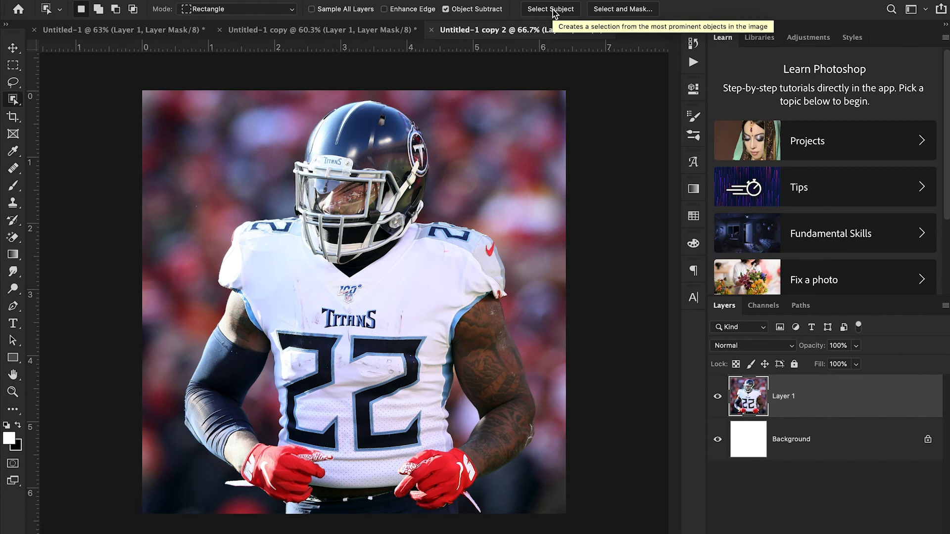
{"action": "left_click_drag", "start_coordinate": [177, 103], "coordinate": [542, 517]}
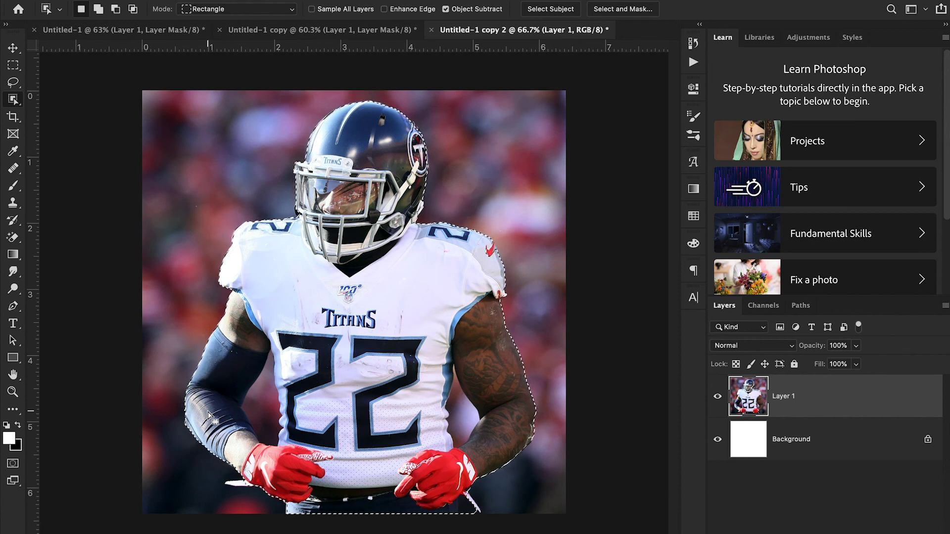
Open the selection in Select and Mask and restore the red swoosh on the shoulder with the 126 px brush in add mode
{"action": "left_click", "coordinate": [623, 11]}
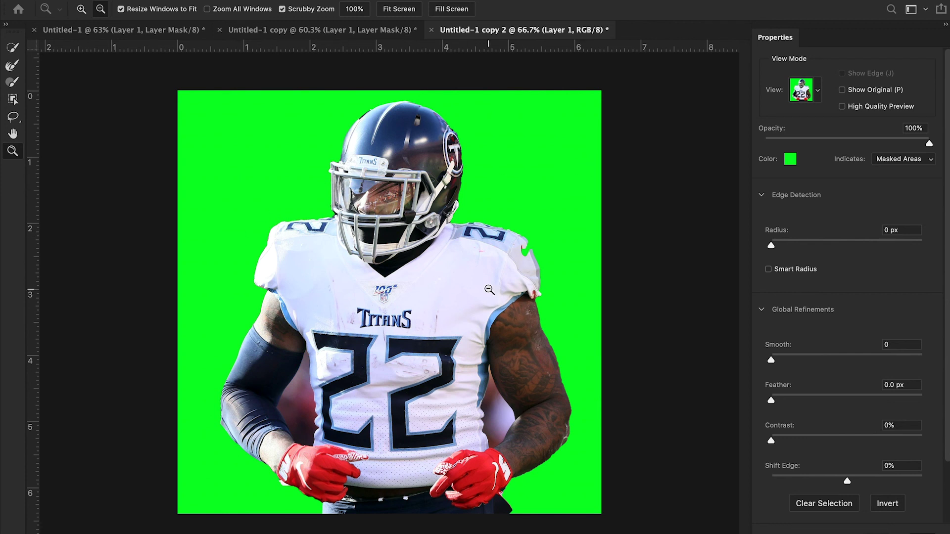
{"action": "left_click_drag", "start_coordinate": [521, 245], "coordinate": [581, 277]}
{"action": "key", "text": "r"}
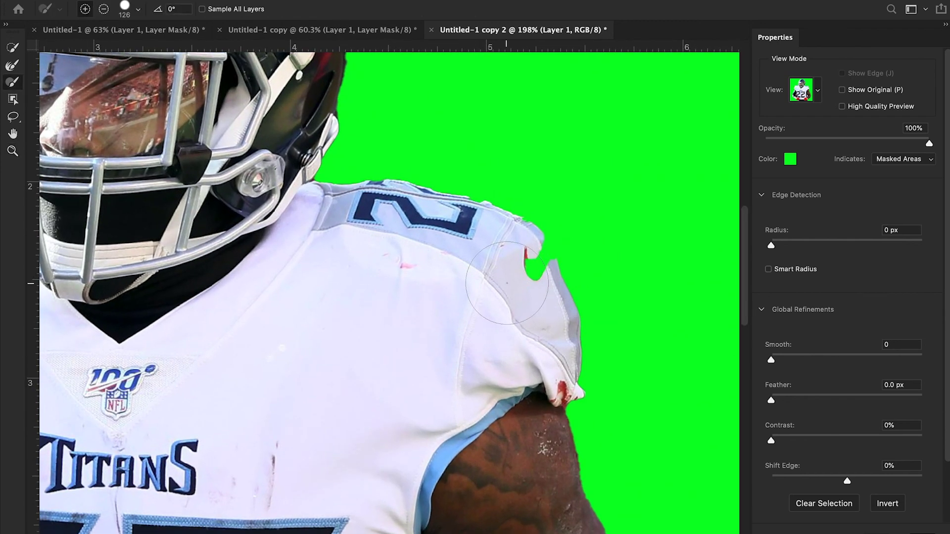
{"action": "left_click", "coordinate": [517, 270]}
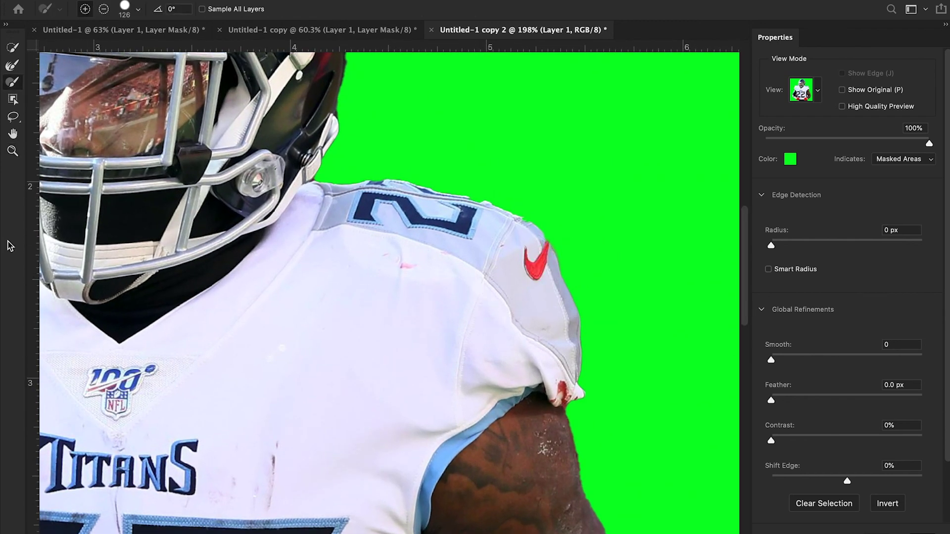
Output the refined object selection as a layer mask on Layer 1 and view the whole cutout
{"action": "left_click", "coordinate": [12, 154]}
{"action": "left_click_drag", "start_coordinate": [349, 244], "coordinate": [290, 243]}
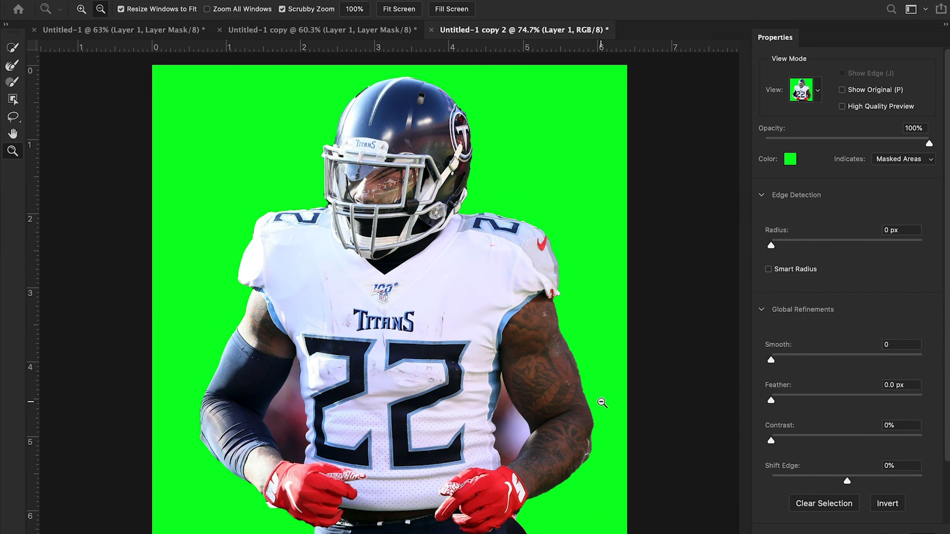
{"action": "left_click", "coordinate": [933, 533]}
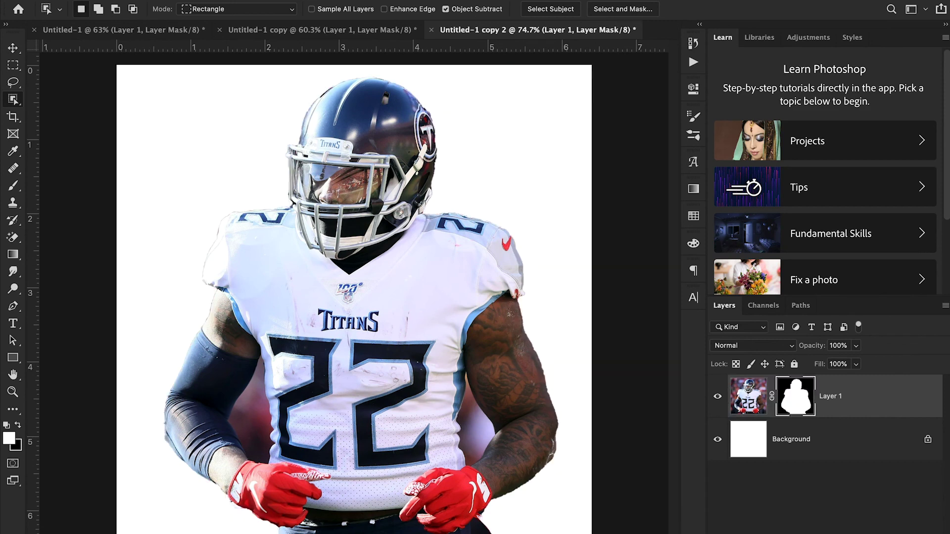
{"action": "left_click", "coordinate": [13, 392]}
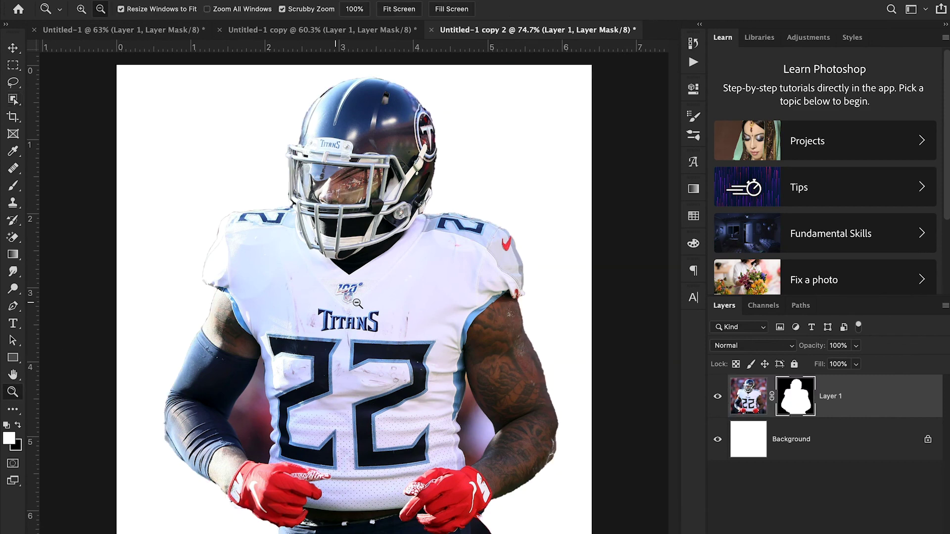
{"action": "left_click_drag", "start_coordinate": [351, 304], "coordinate": [339, 303]}
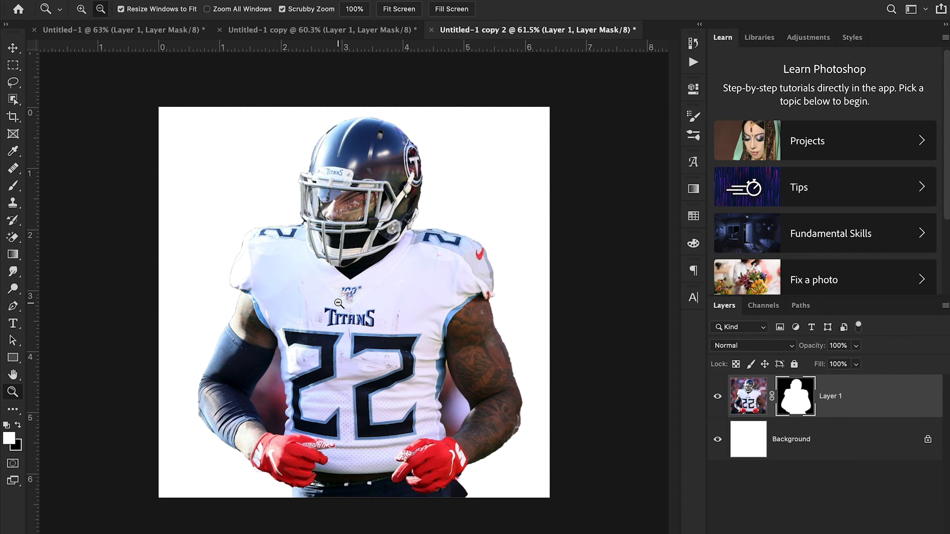